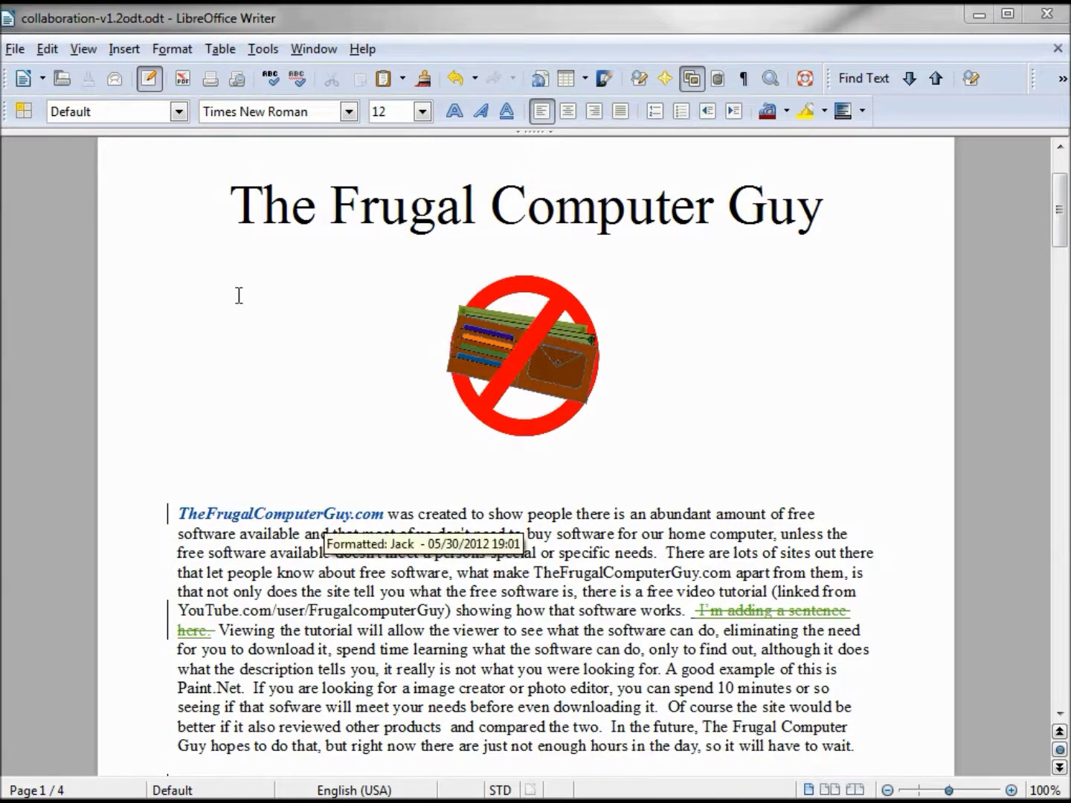
- Turn on View > Comments and scroll up to the four comments about the title
{"action": "left_click", "coordinate": [83, 49]}
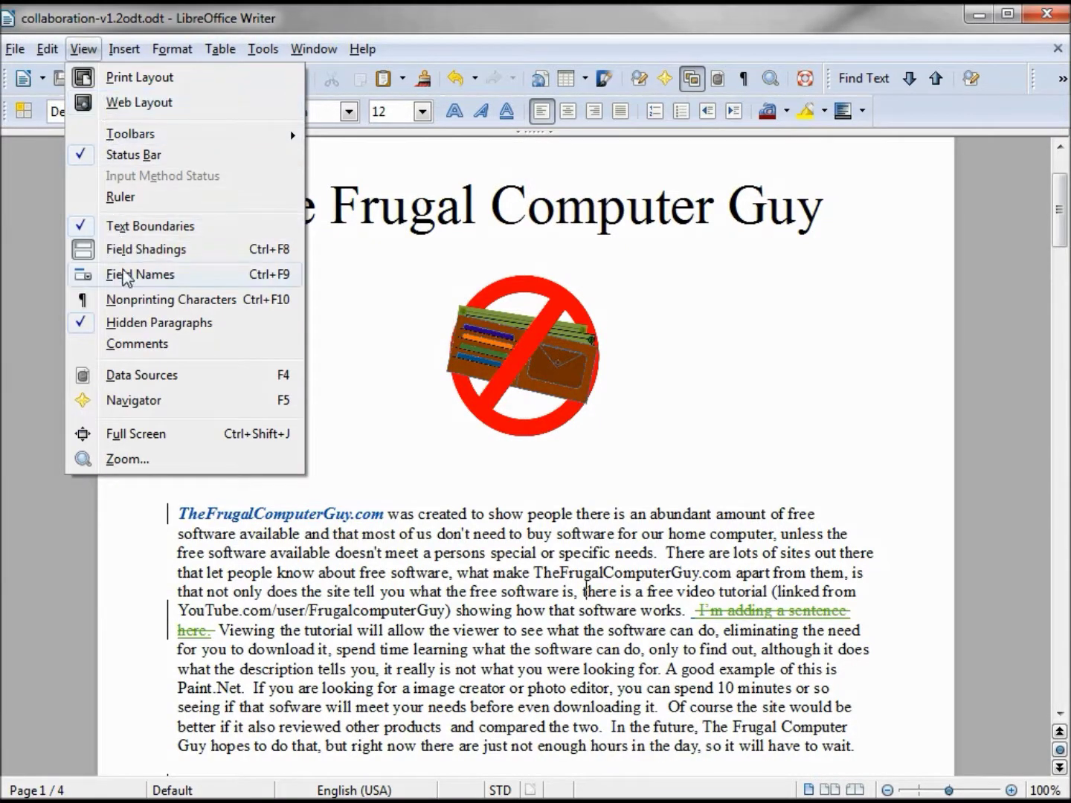
{"action": "left_click", "coordinate": [134, 344]}
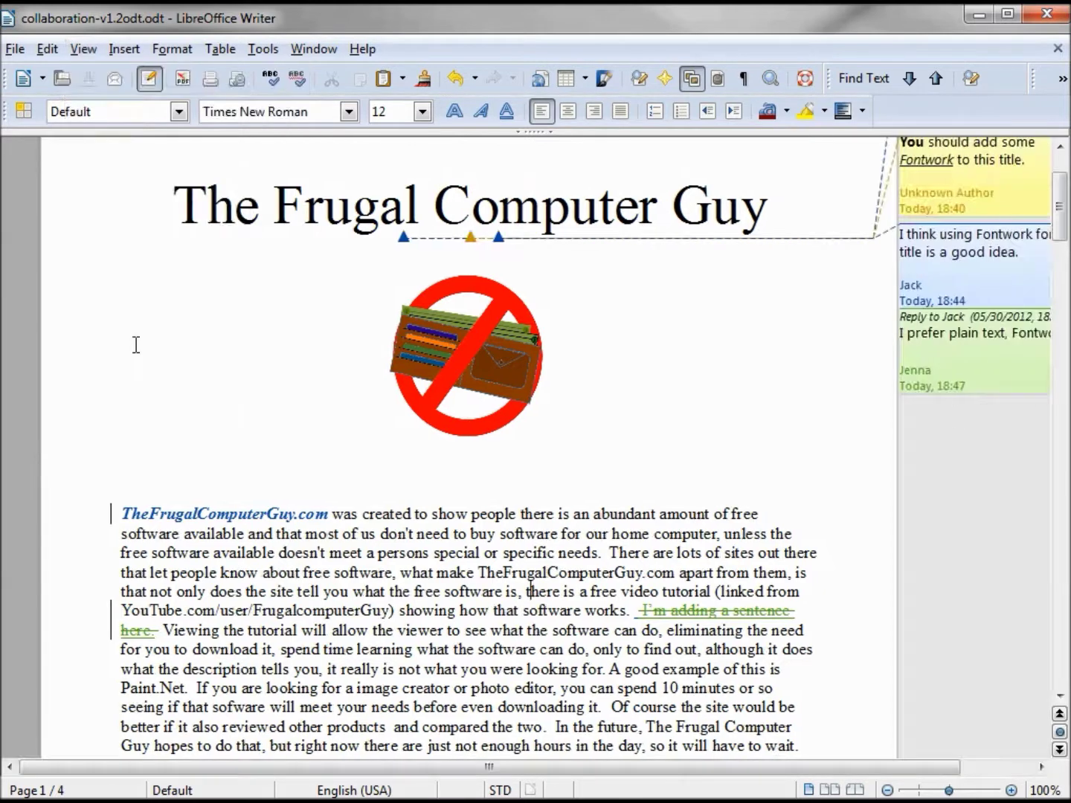
{"action": "scroll", "coordinate": [470, 376], "scroll_direction": "up", "scroll_amount": 4}
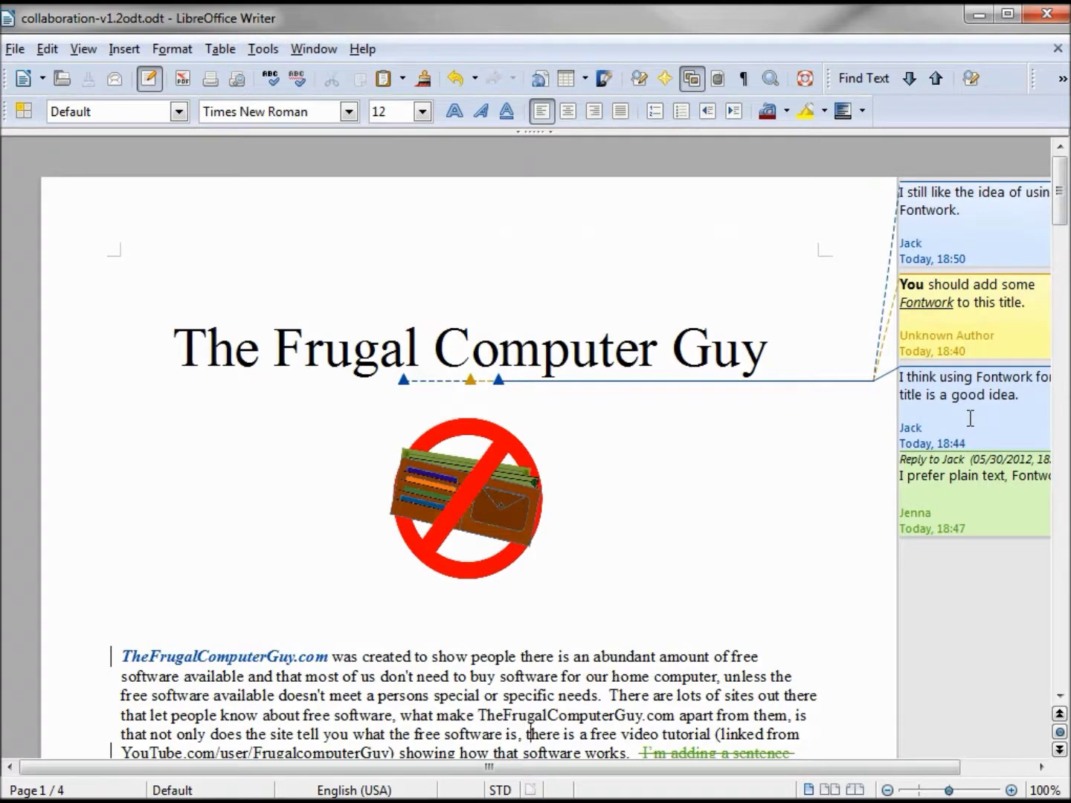
- Delete all comments by the author of the 18:44 comment from its dropdown
{"action": "left_click", "coordinate": [994, 435]}
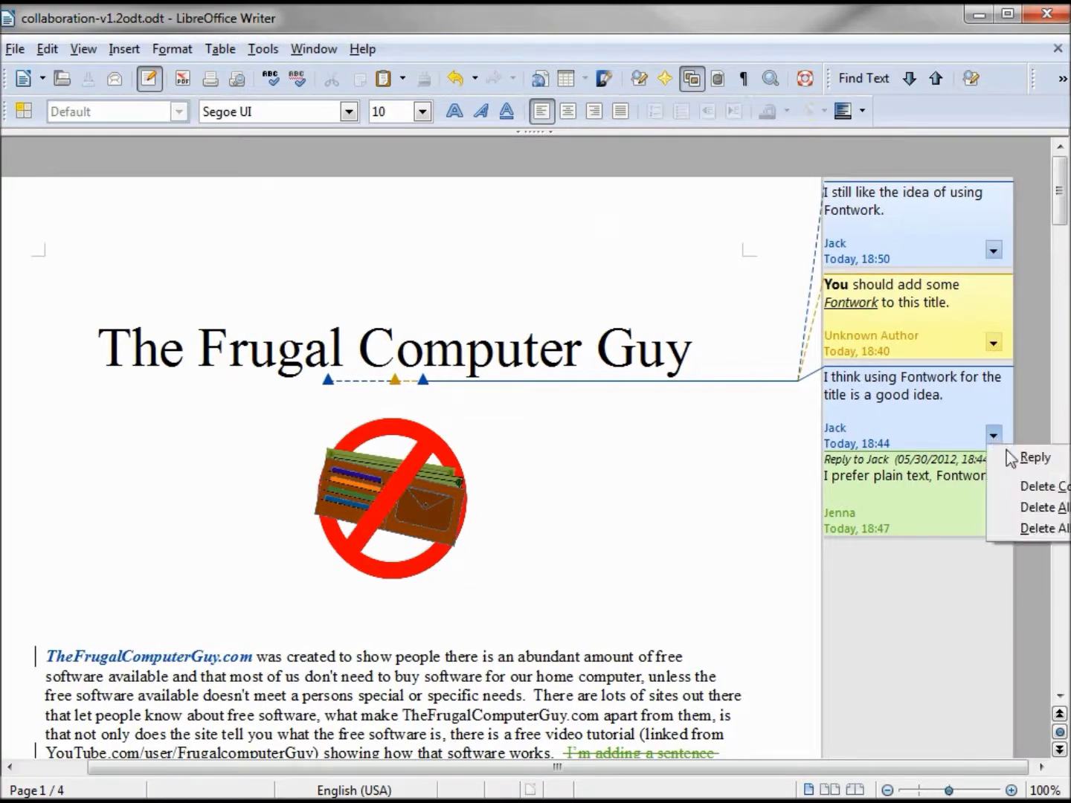
{"action": "left_click", "coordinate": [1064, 508]}
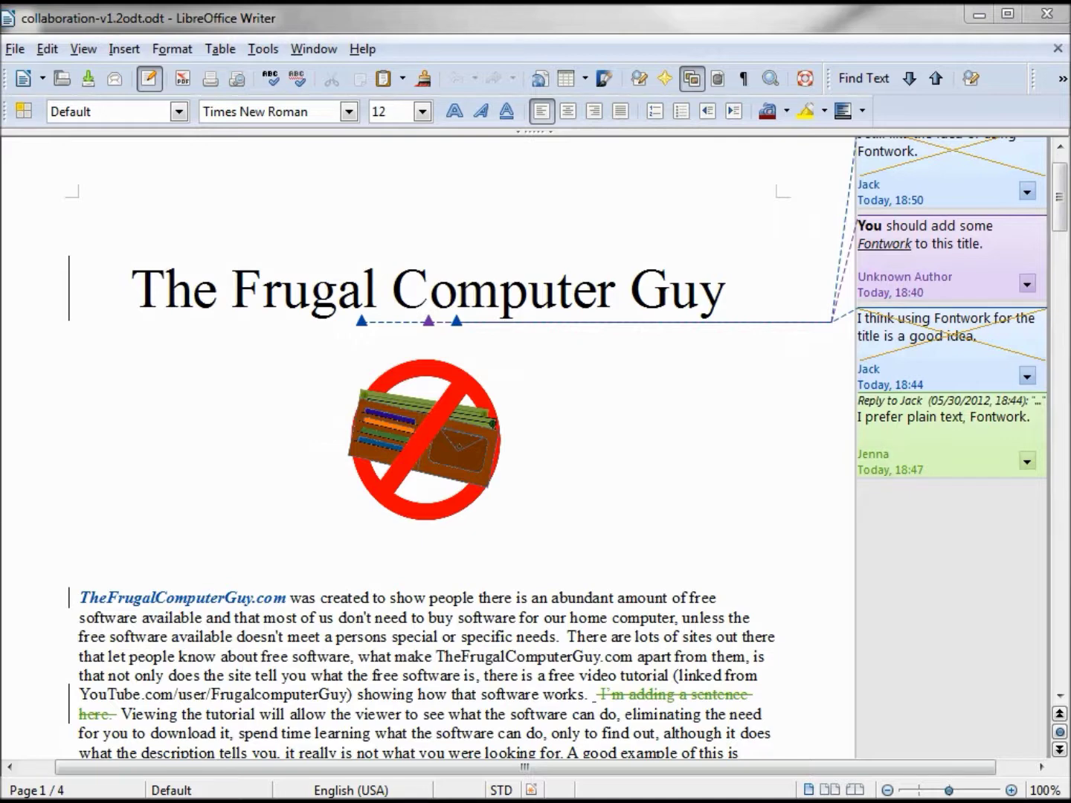
- Open Edit > Changes > Accept or Reject to list the eight tracked changes
{"action": "left_click", "coordinate": [47, 51]}
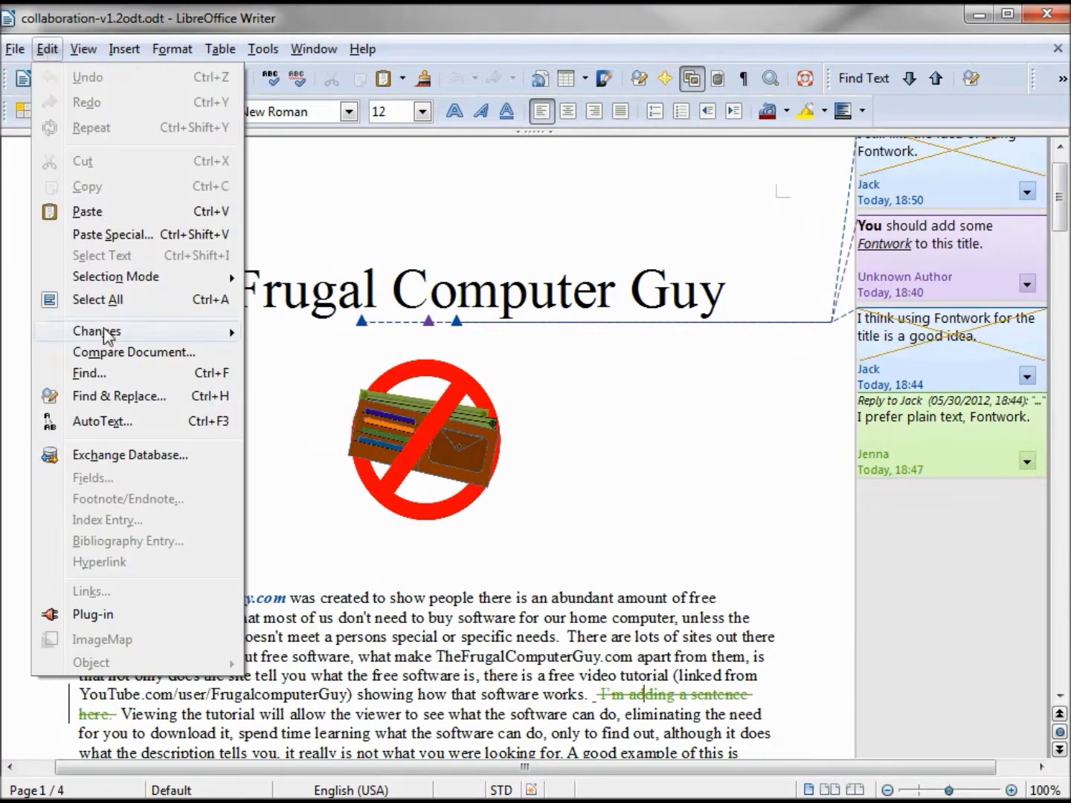
{"action": "mouse_move", "coordinate": [157, 338]}
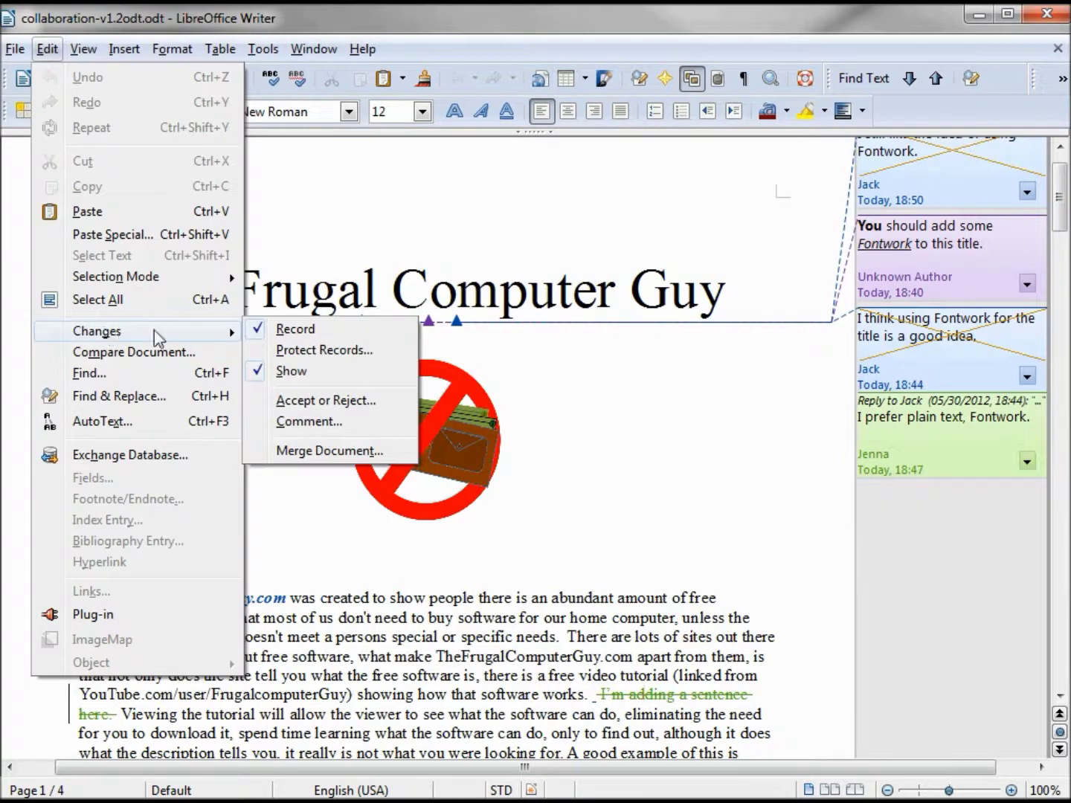
{"action": "left_click", "coordinate": [324, 404]}
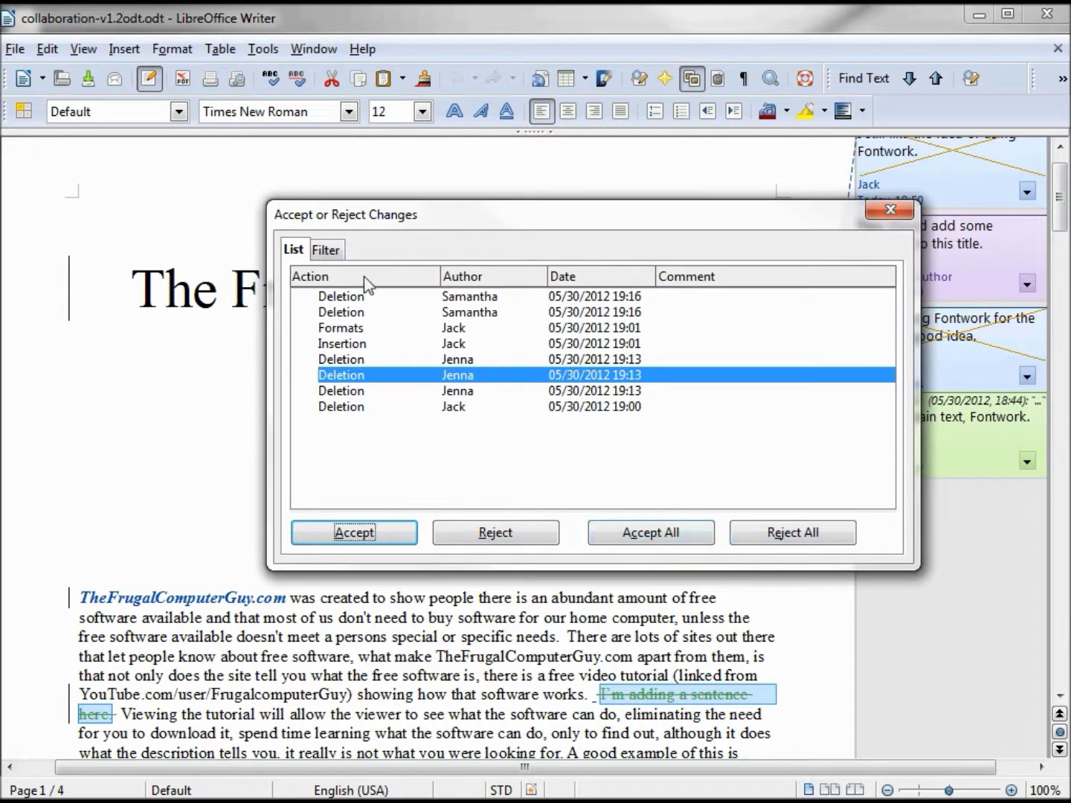
- Filter the tracked changes to the first author's Deletion actions and view the list
{"action": "left_click", "coordinate": [327, 251]}
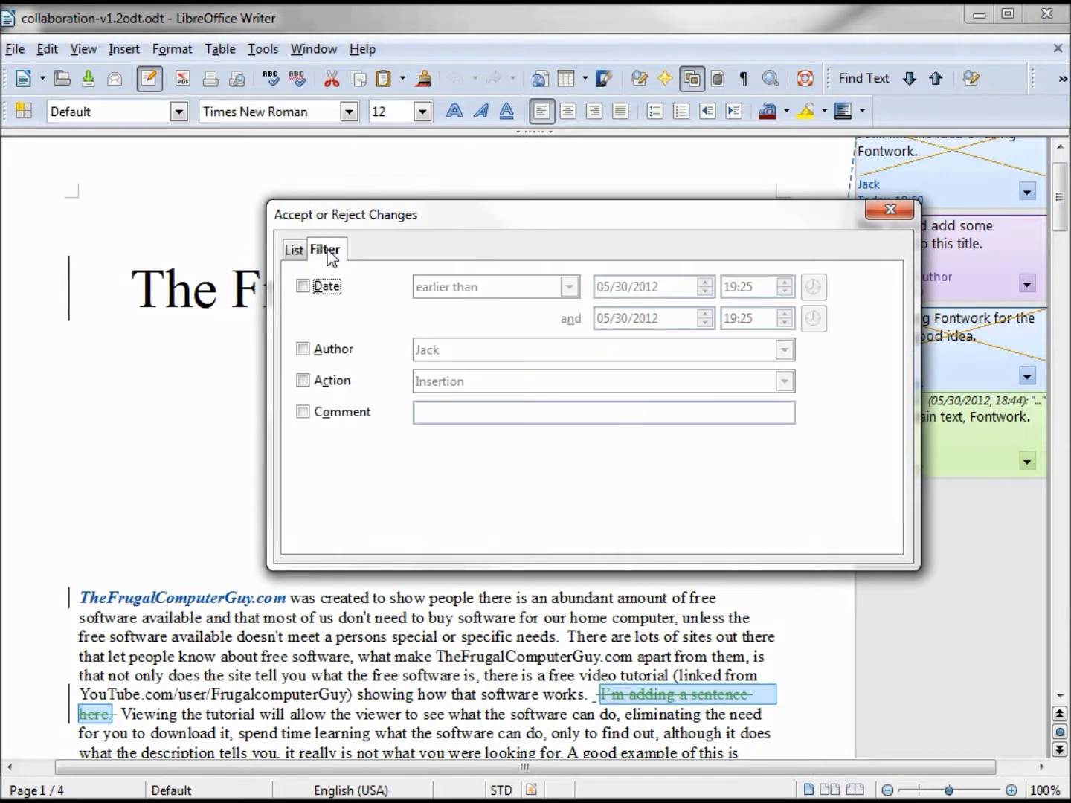
{"action": "left_click", "coordinate": [303, 349]}
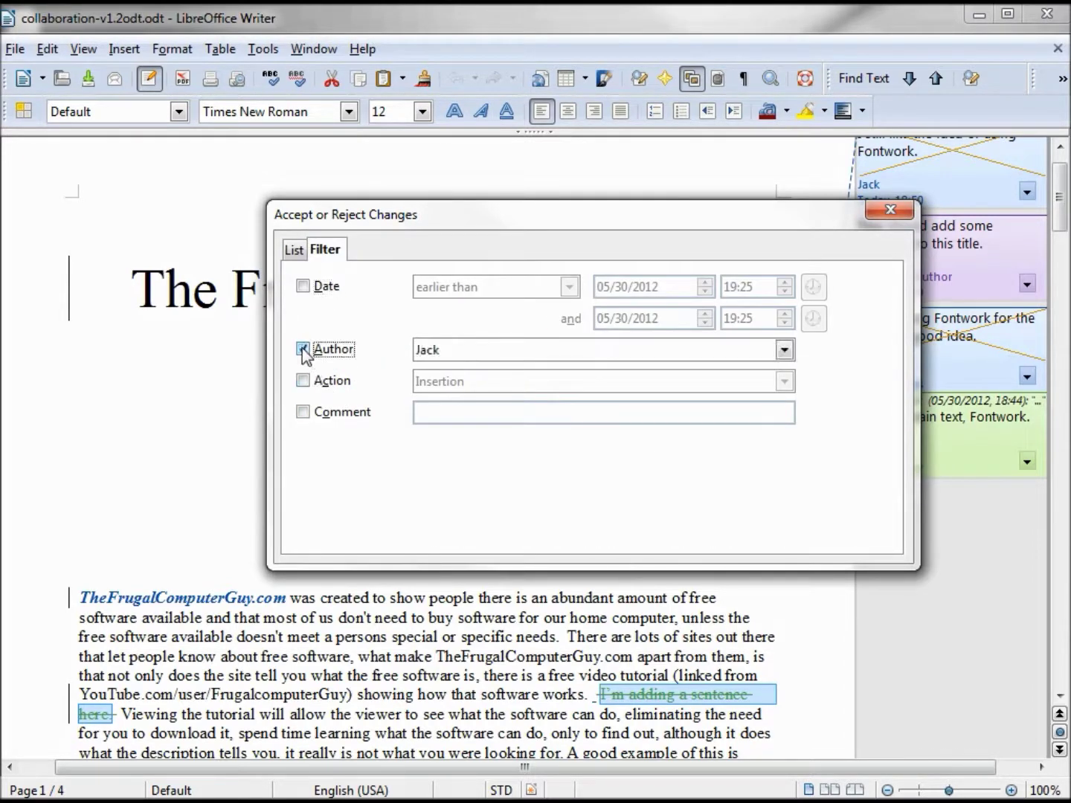
{"action": "left_click", "coordinate": [784, 351]}
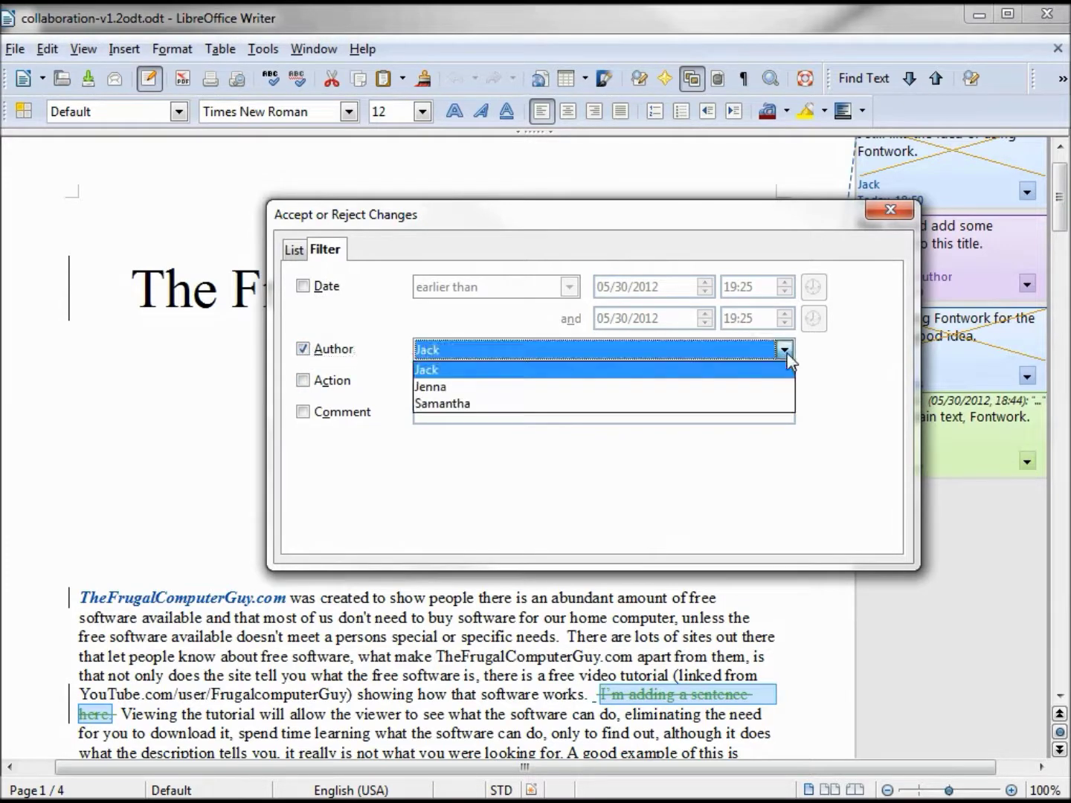
{"action": "left_click", "coordinate": [535, 374]}
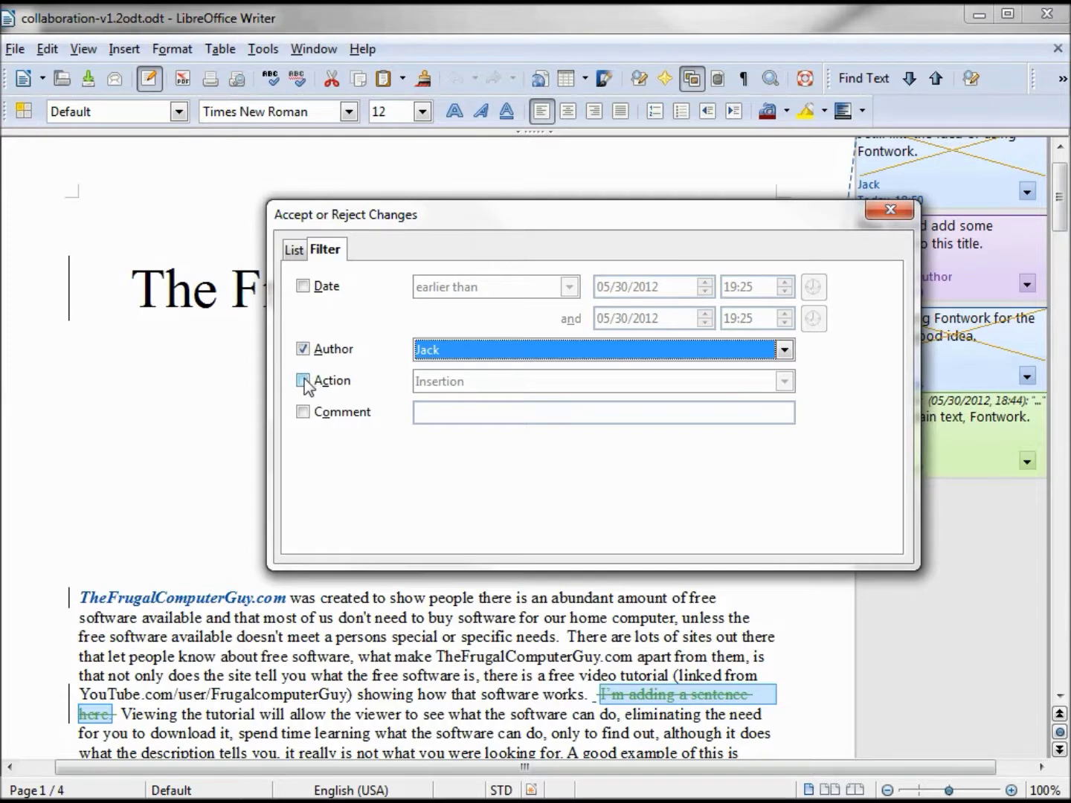
{"action": "left_click", "coordinate": [307, 379]}
{"action": "left_click", "coordinate": [789, 379]}
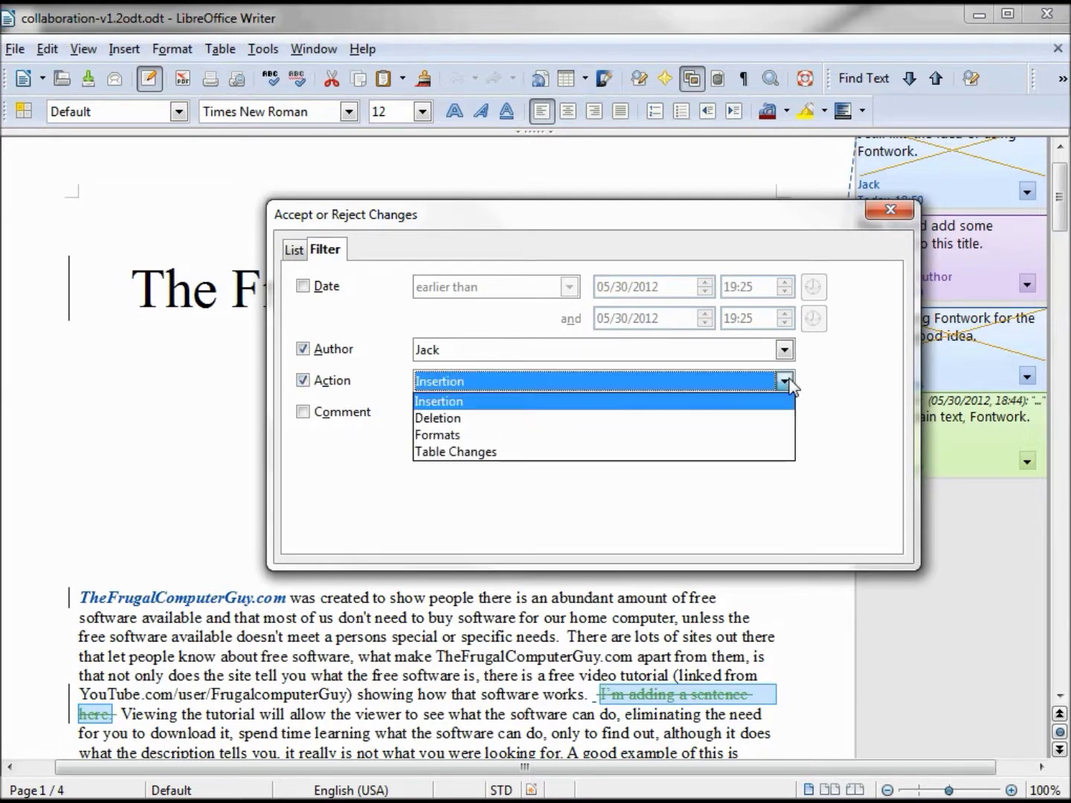
{"action": "left_click", "coordinate": [643, 419]}
{"action": "left_click", "coordinate": [293, 249]}
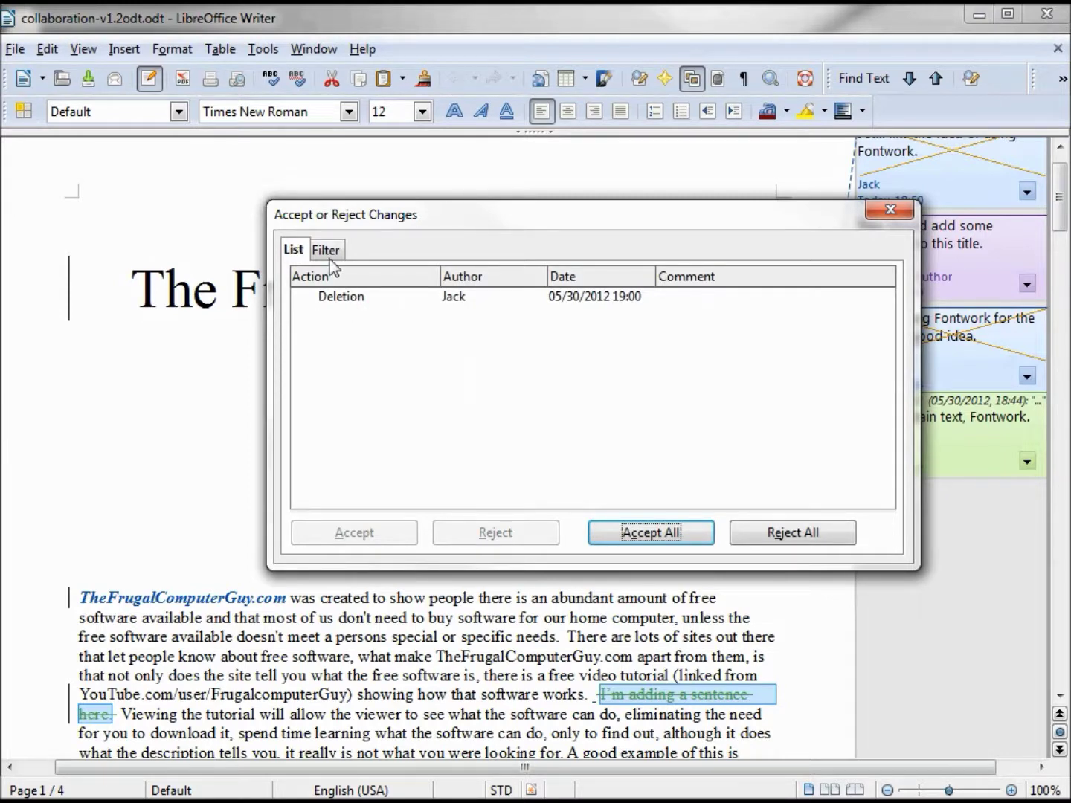
- Clear the action and author filters, return to the full list, and close the dialog
{"action": "left_click", "coordinate": [327, 252]}
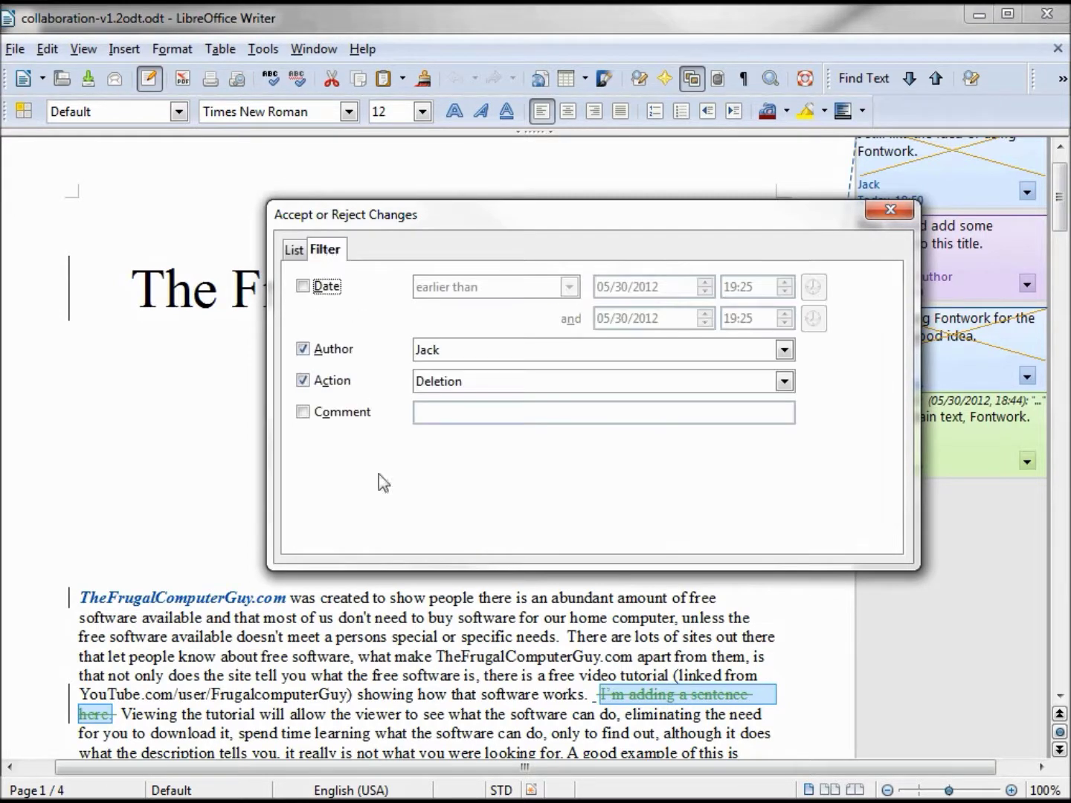
{"action": "left_click", "coordinate": [303, 380]}
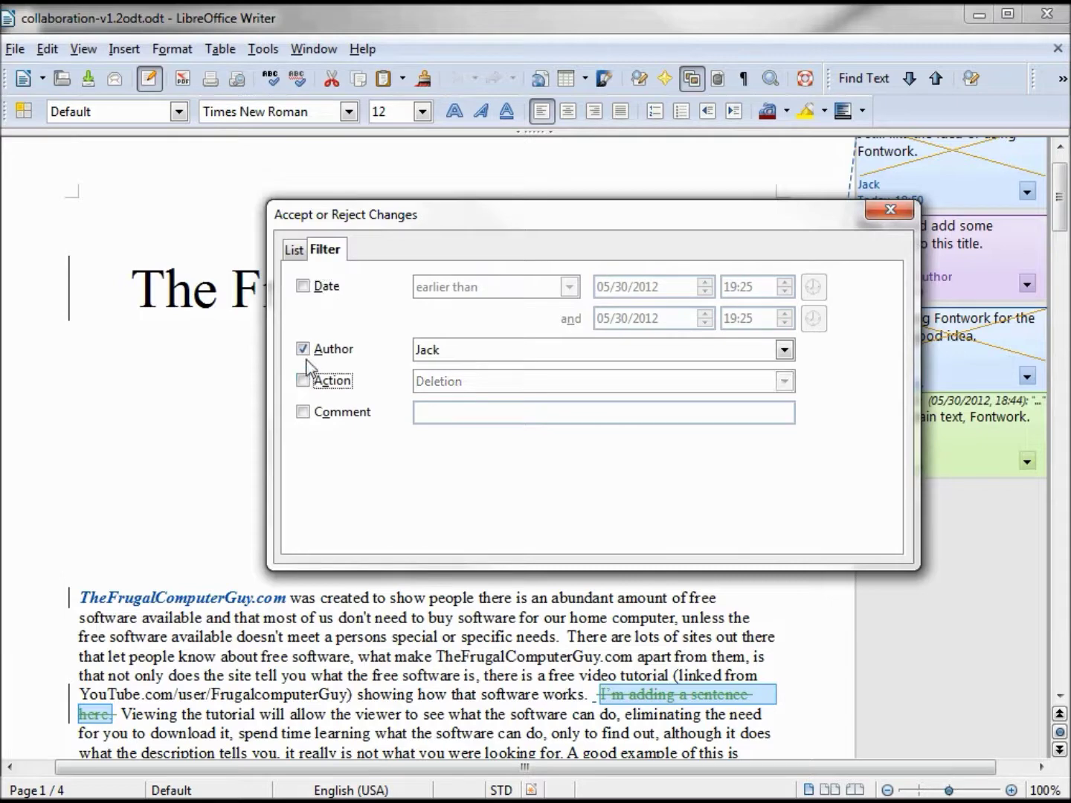
{"action": "left_click", "coordinate": [301, 349]}
{"action": "left_click", "coordinate": [294, 250]}
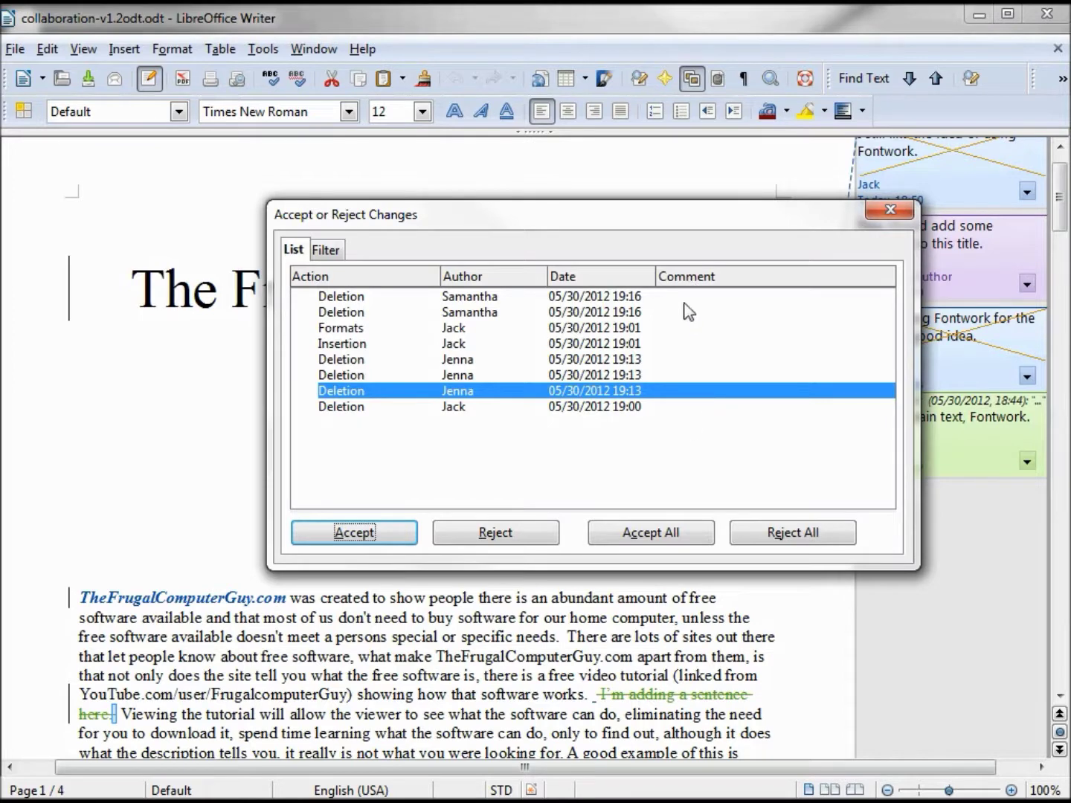
{"action": "left_click", "coordinate": [890, 212]}
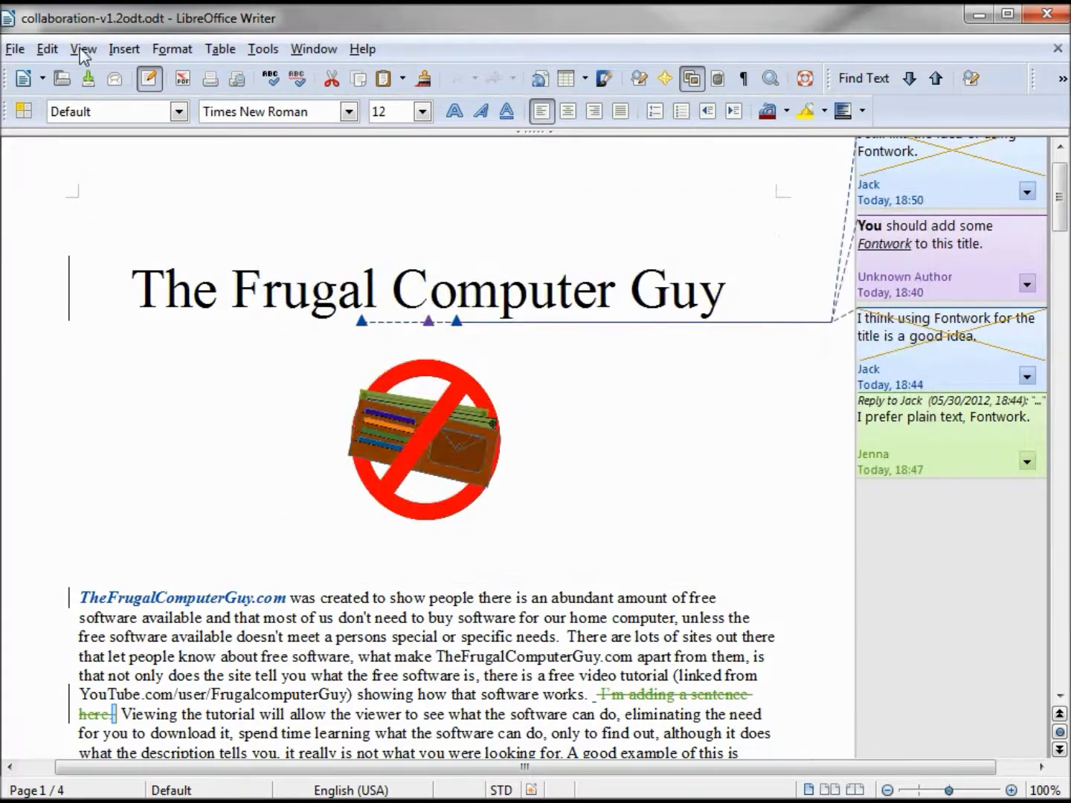
- Scroll down and place the cursor in the Thunderbird paragraph
{"action": "left_click", "coordinate": [47, 49]}
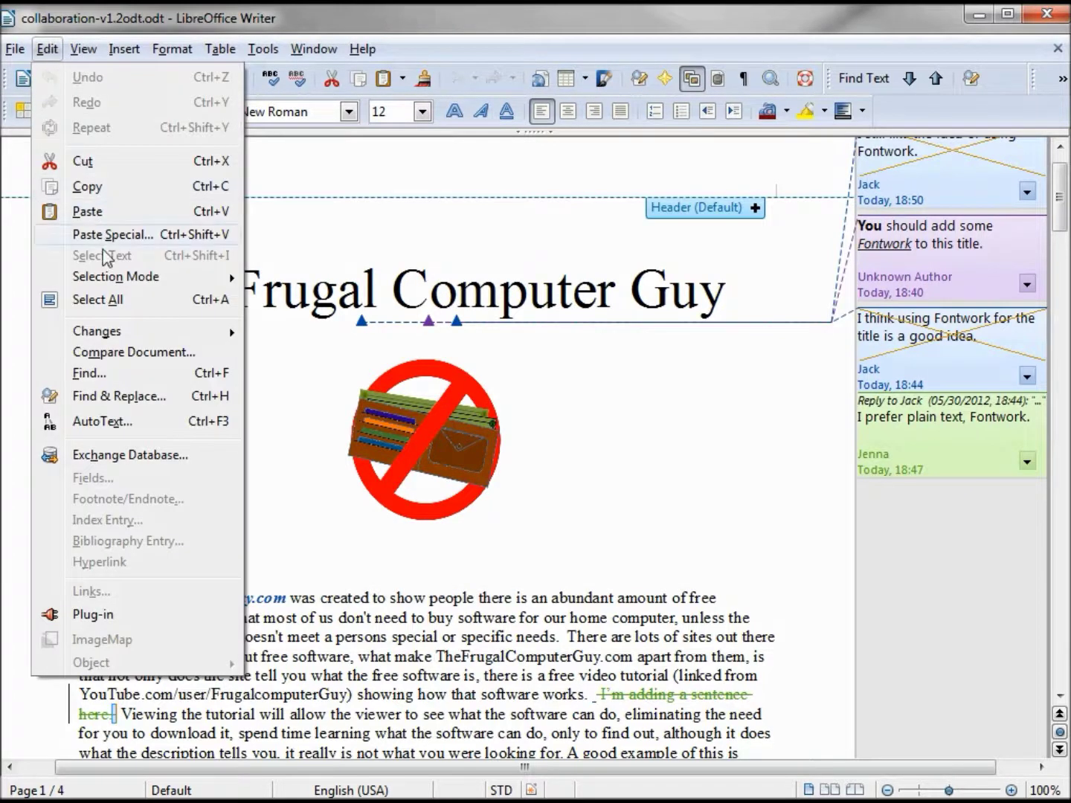
{"action": "mouse_move", "coordinate": [220, 329]}
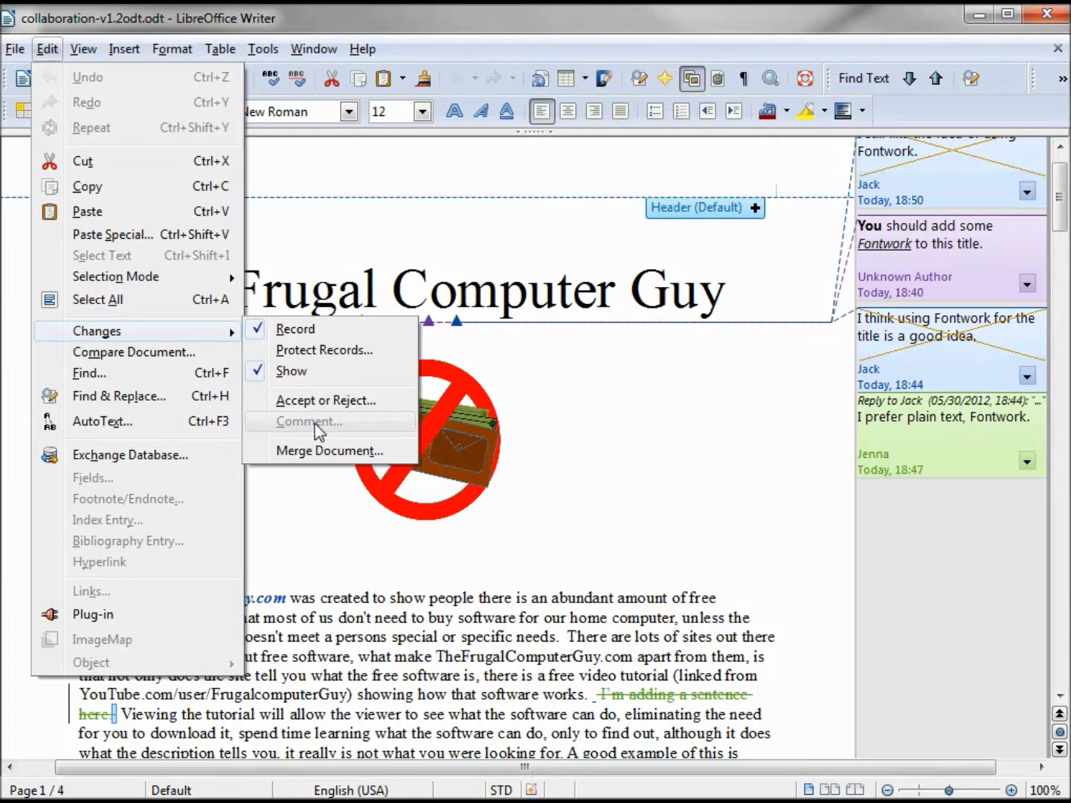
{"action": "left_click", "coordinate": [341, 616]}
{"action": "scroll", "coordinate": [346, 614], "scroll_direction": "down", "scroll_amount": 3}
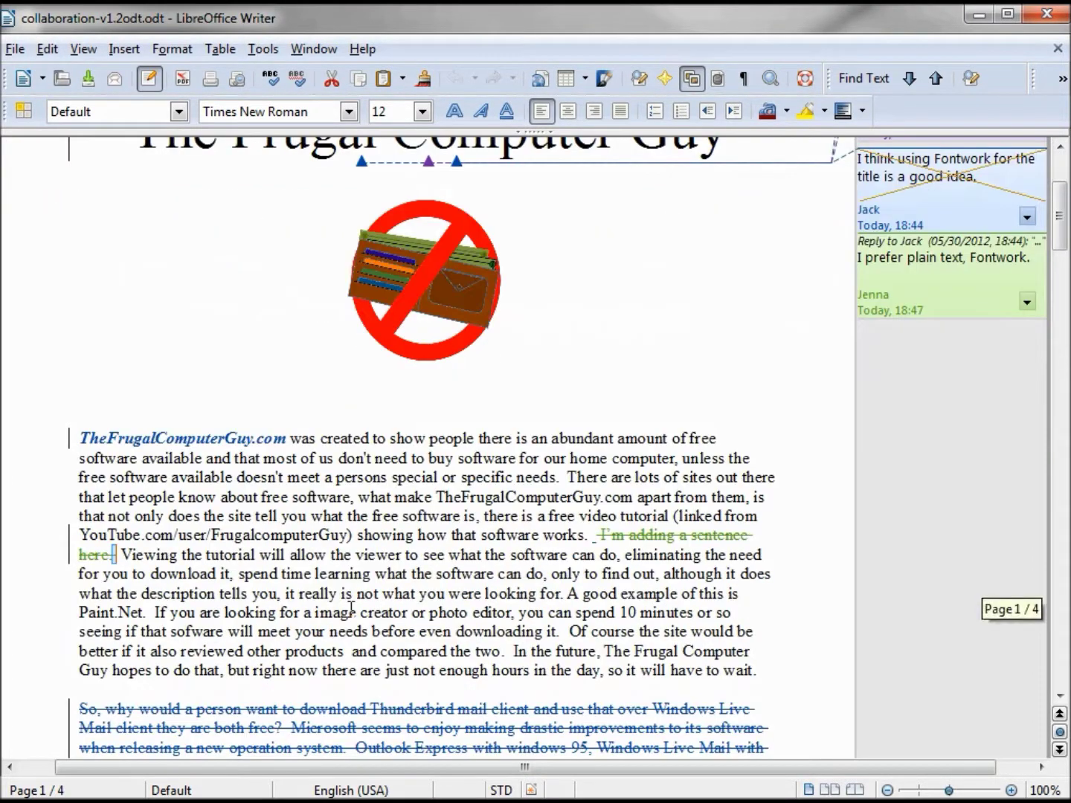
{"action": "scroll", "coordinate": [350, 608], "scroll_direction": "down", "scroll_amount": 2}
{"action": "left_click", "coordinate": [324, 629]}
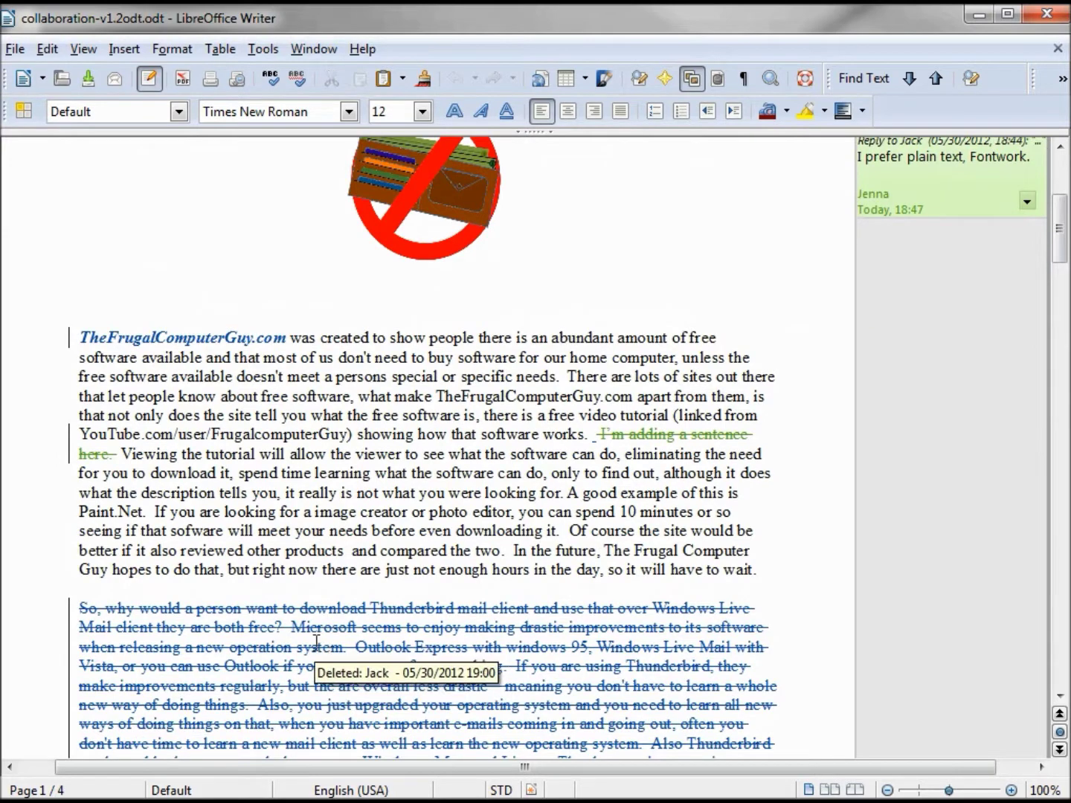
- Open the tracked-change comment dialog and step through the changes to the Thunderbird paragraph deletion
{"action": "left_click", "coordinate": [47, 48]}
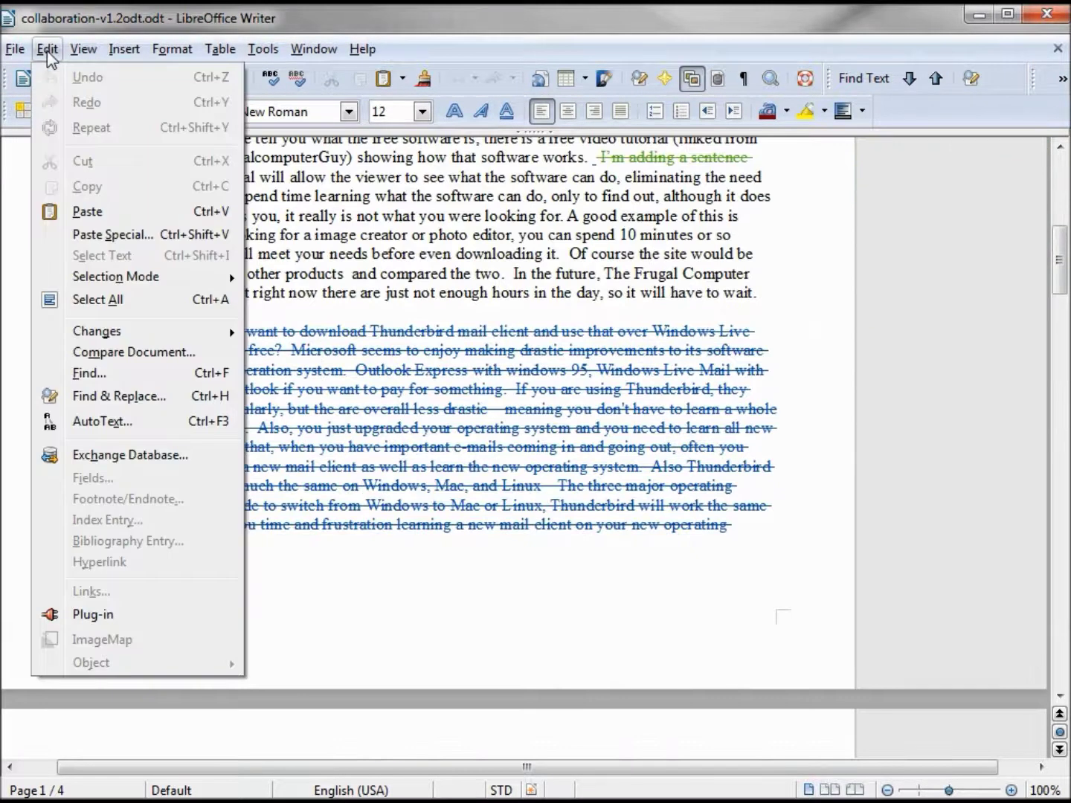
{"action": "mouse_move", "coordinate": [126, 333]}
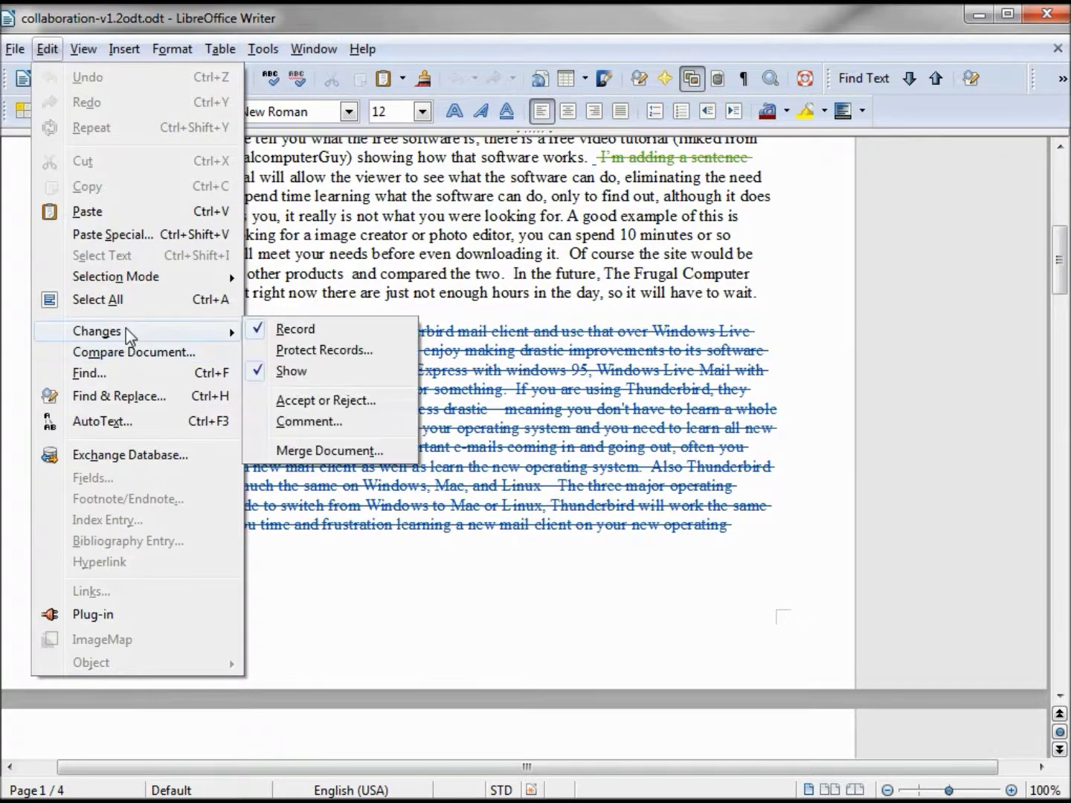
{"action": "left_click", "coordinate": [328, 426]}
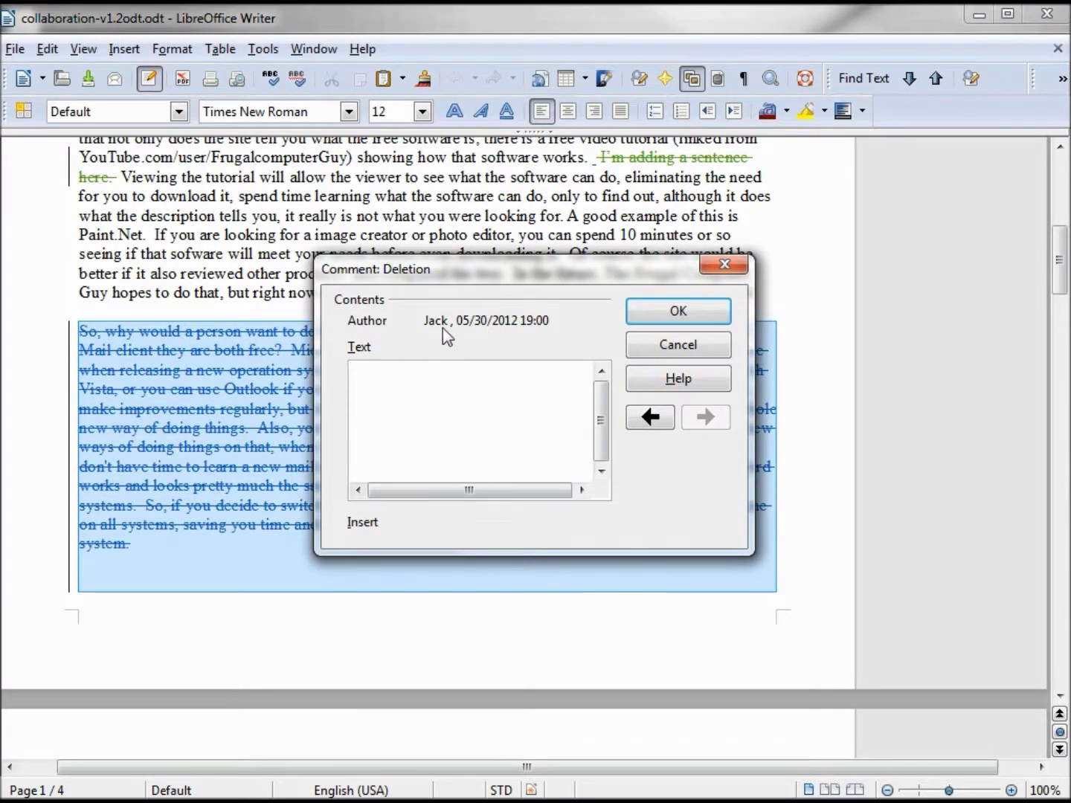
{"action": "left_click", "coordinate": [650, 417]}
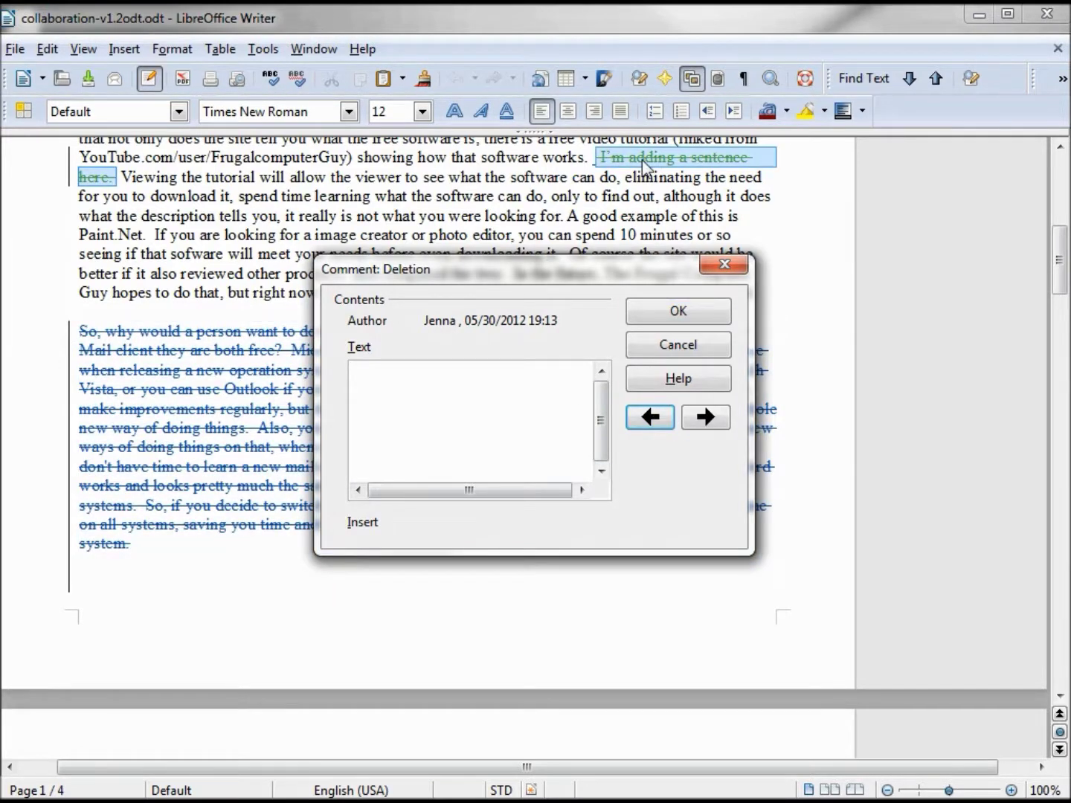
{"action": "left_click", "coordinate": [654, 418]}
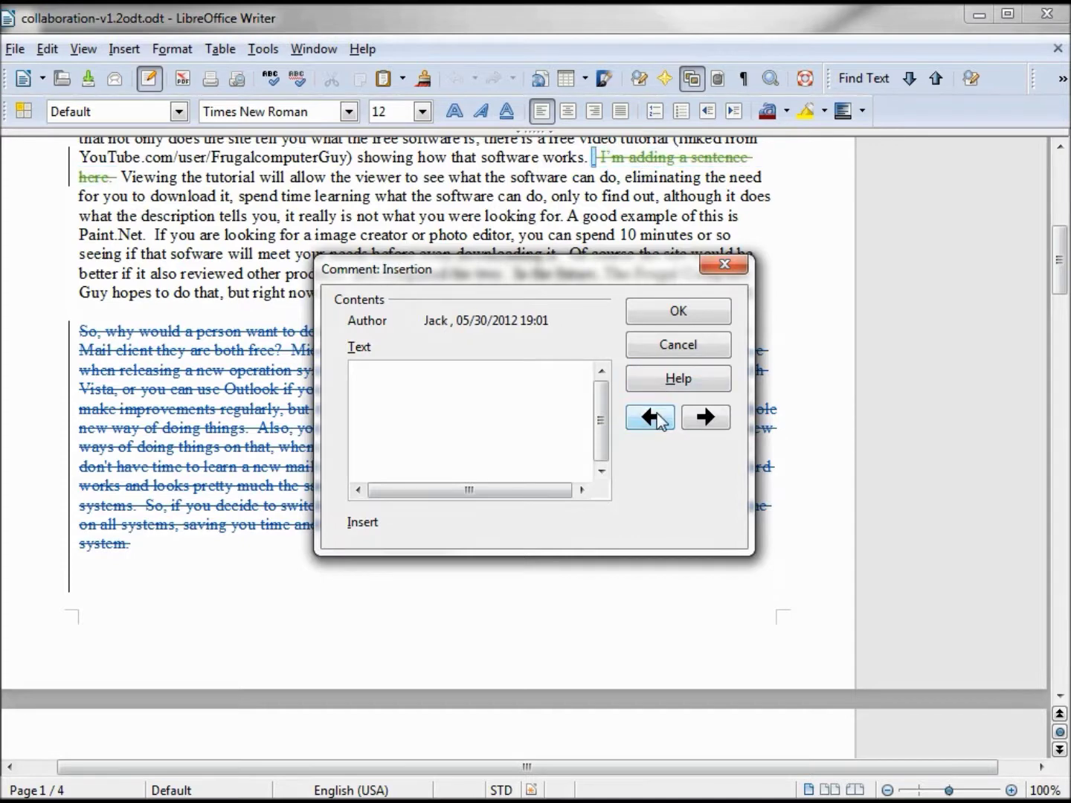
{"action": "left_click", "coordinate": [652, 418]}
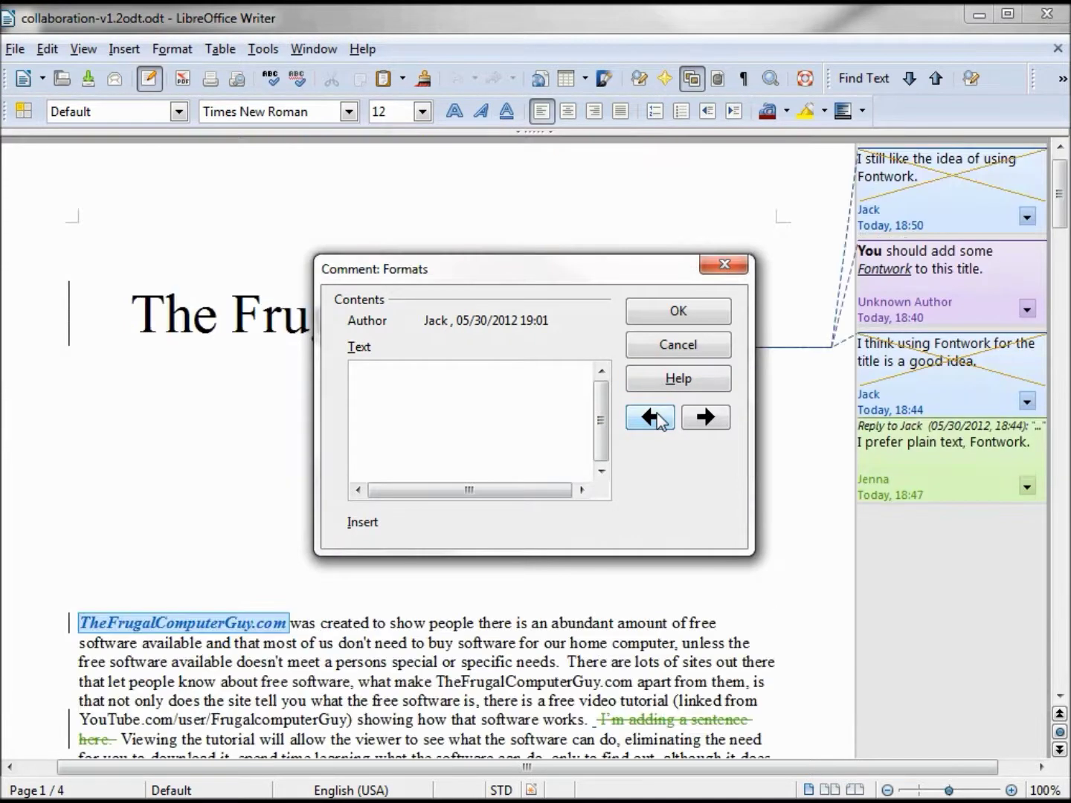
{"action": "left_click", "coordinate": [703, 418]}
{"action": "left_click", "coordinate": [703, 420]}
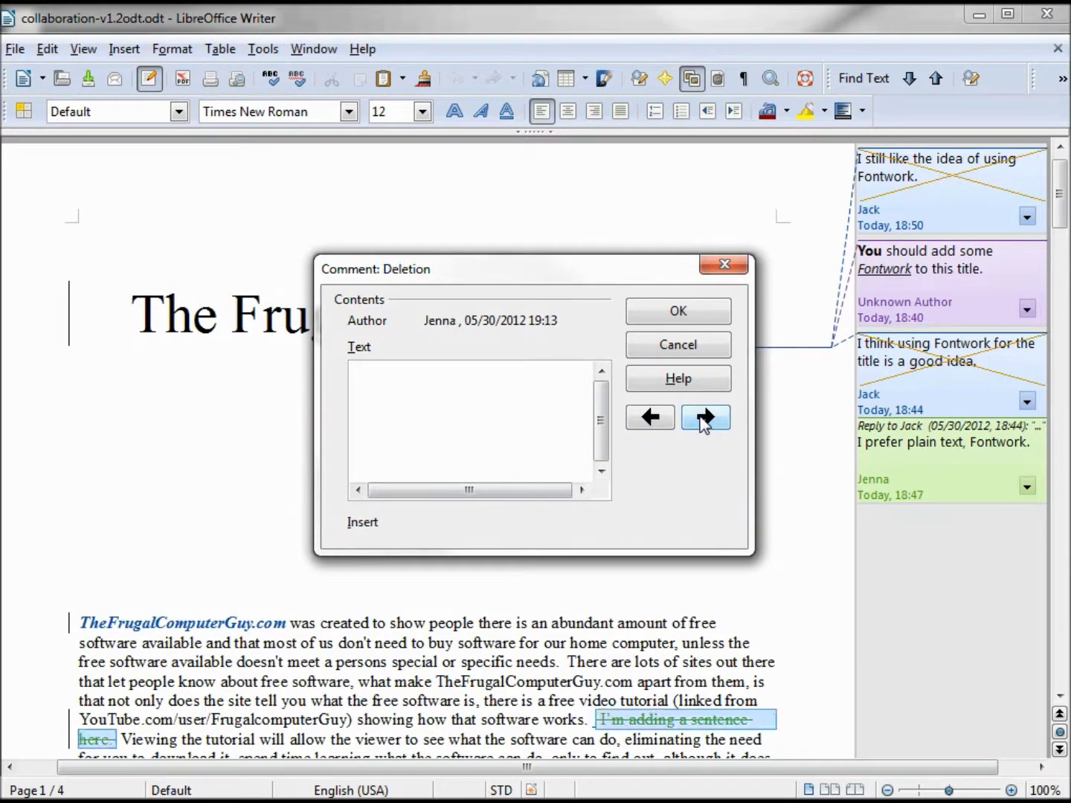
{"action": "left_click", "coordinate": [703, 418]}
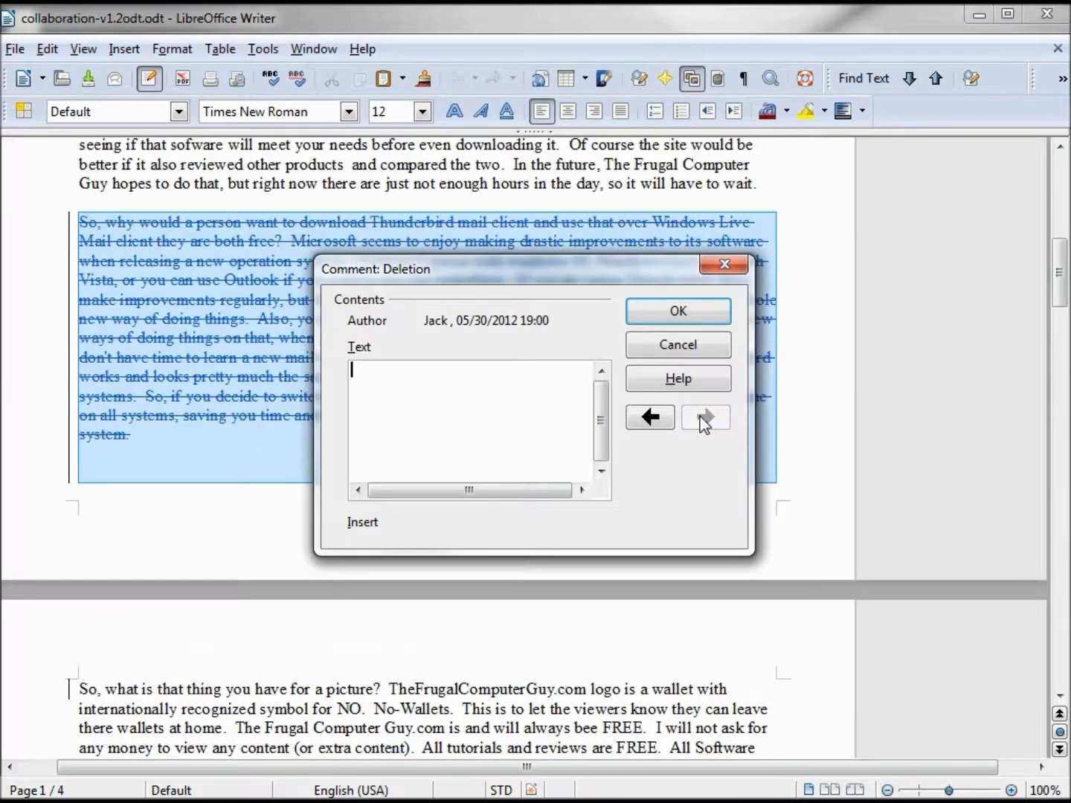
- Enter the comment 'This is my comment' for the Thunderbird paragraph deletion
{"action": "left_click", "coordinate": [411, 397]}
{"action": "type", "text": "This is my comment"}
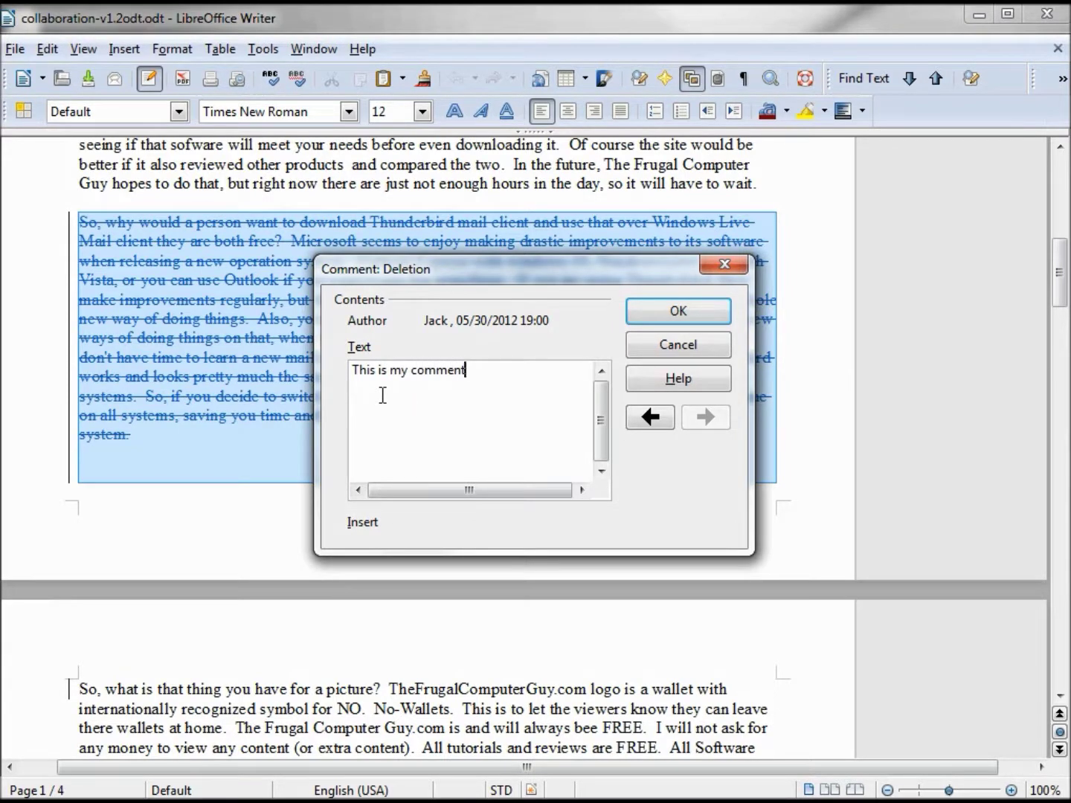
{"action": "left_click", "coordinate": [700, 314]}
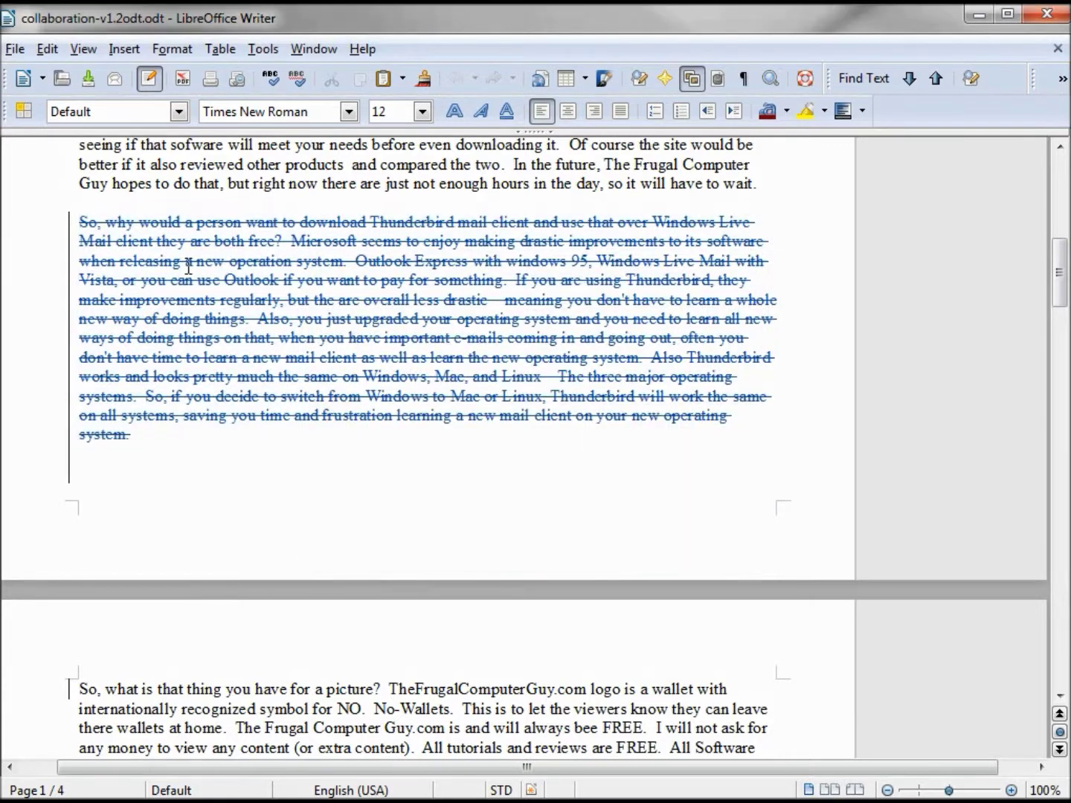
- Reopen Accept or Reject Changes, showing 'This is my comment' beside the 19:00 deletion
{"action": "left_click", "coordinate": [46, 48]}
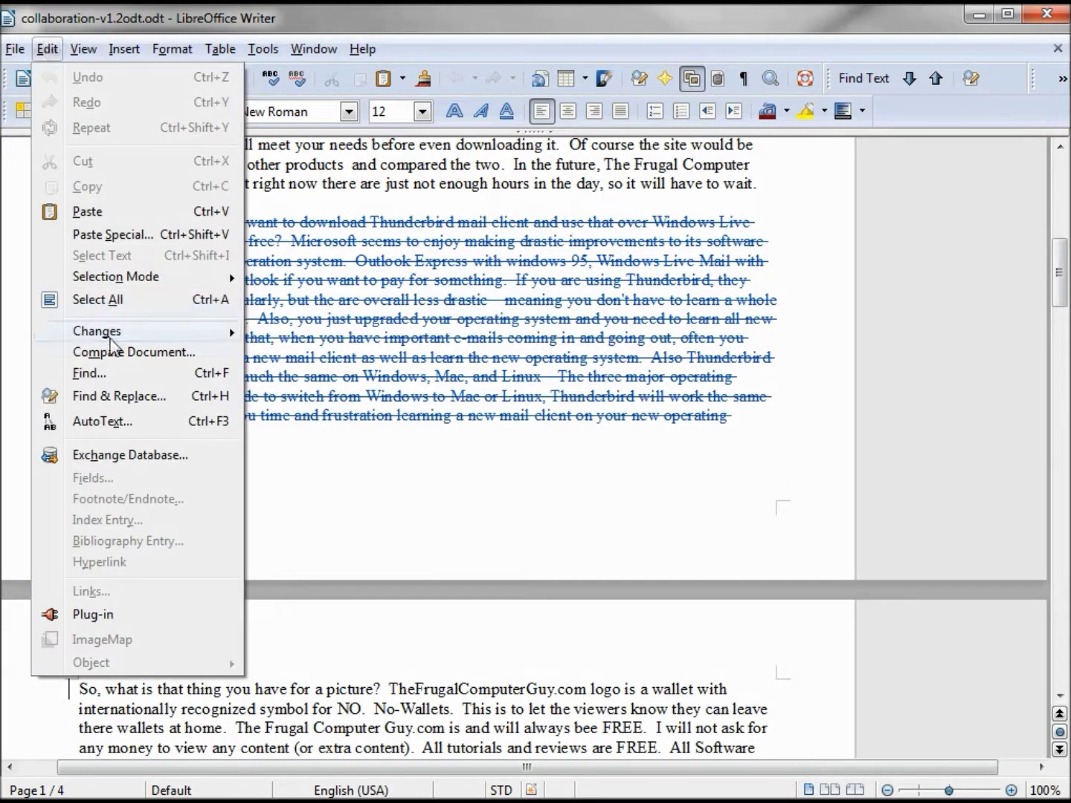
{"action": "mouse_move", "coordinate": [112, 333]}
{"action": "left_click", "coordinate": [288, 407]}
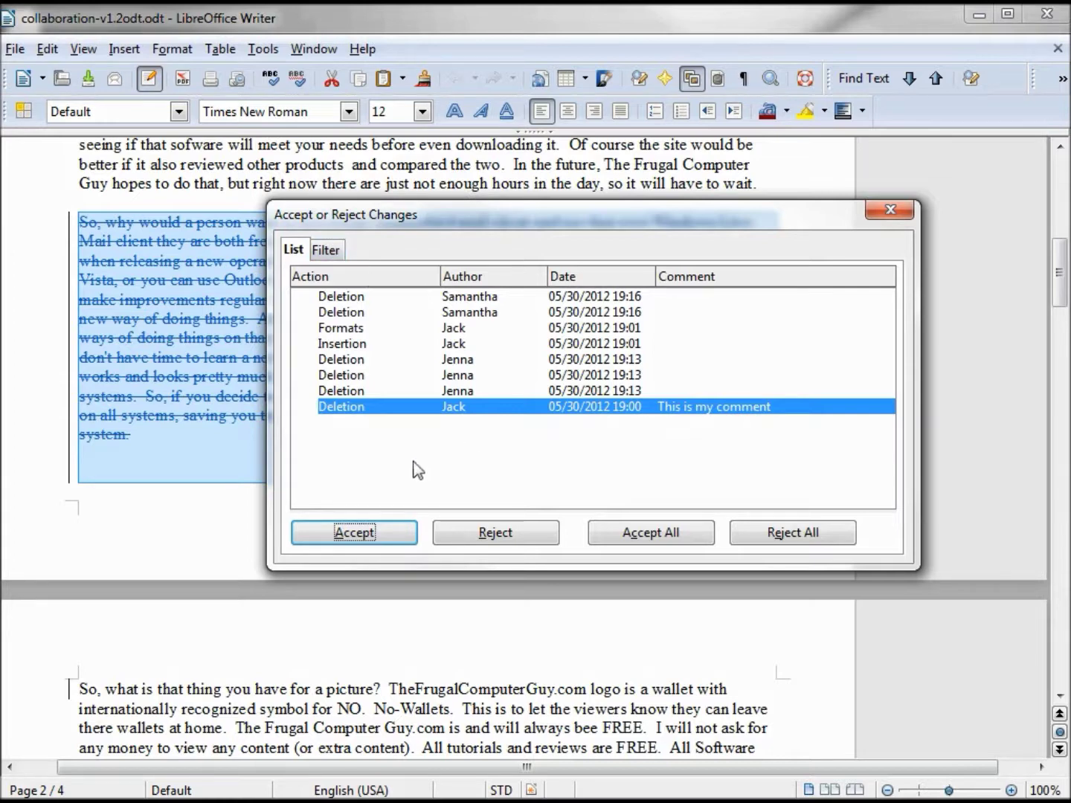
- Accept the Thunderbird and sentence deletions, then accept all remaining tracked changes and close
{"action": "left_click", "coordinate": [356, 533]}
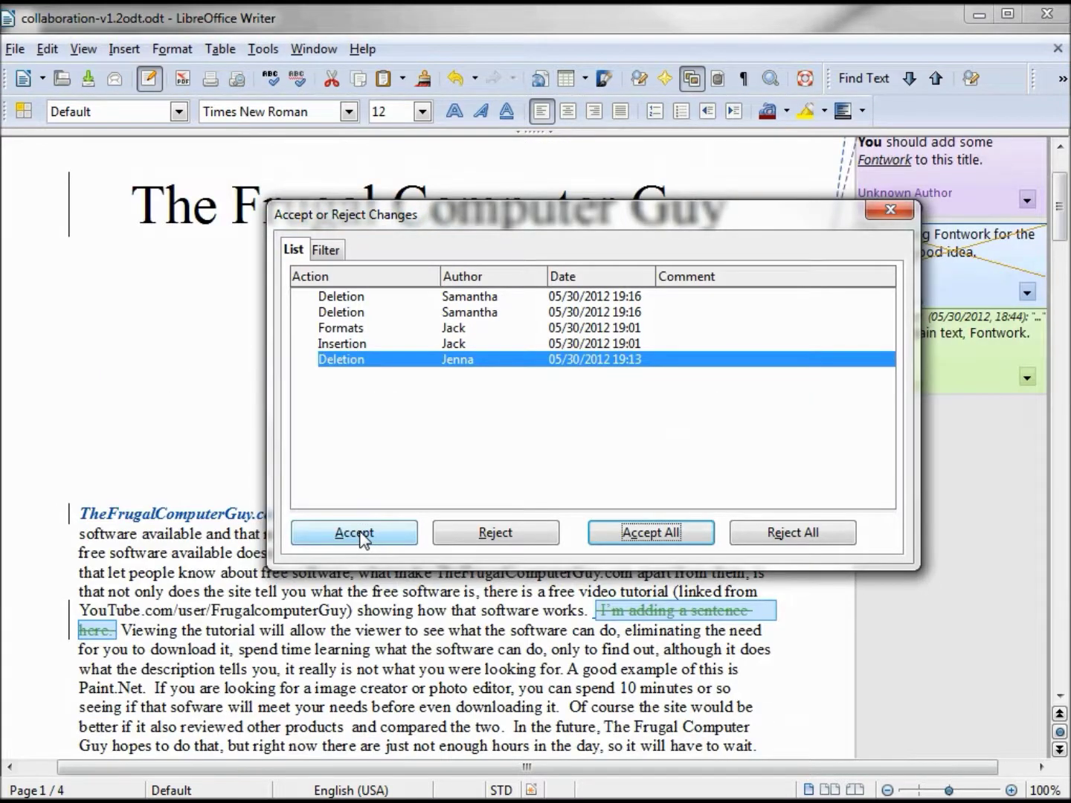
{"action": "left_click", "coordinate": [360, 537]}
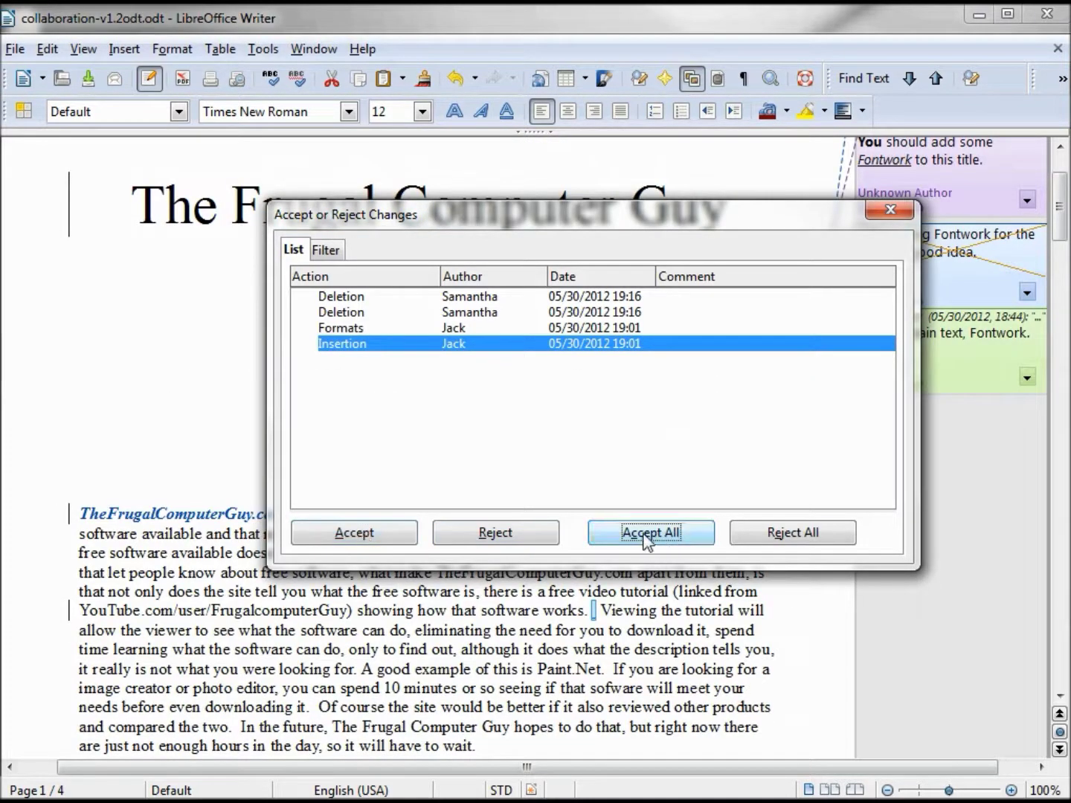
{"action": "left_click", "coordinate": [648, 535]}
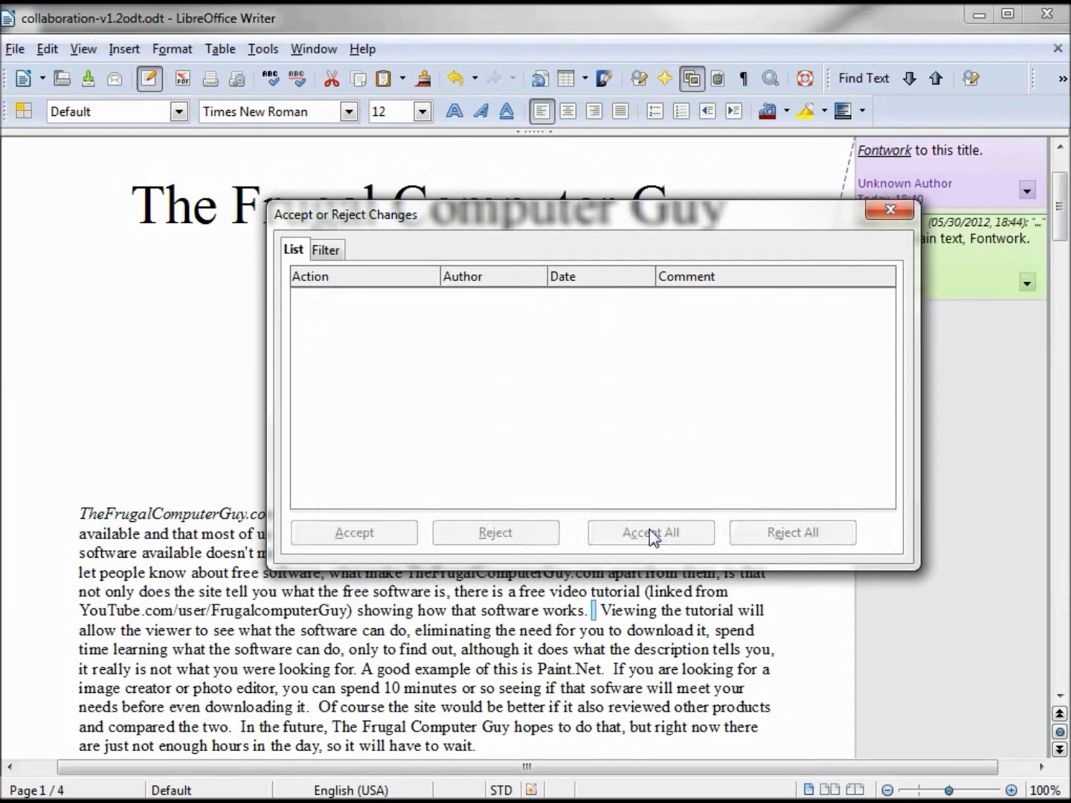
{"action": "left_click", "coordinate": [892, 209]}
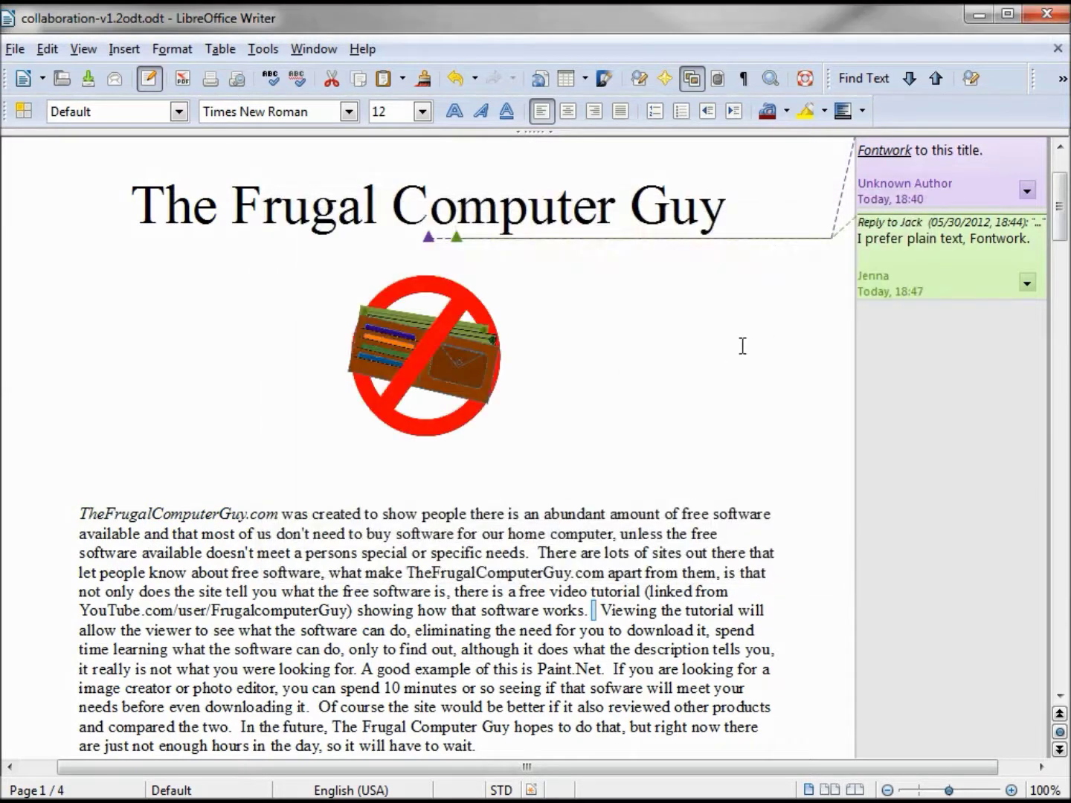
{"action": "scroll", "coordinate": [746, 347], "scroll_direction": "up", "scroll_amount": 3}
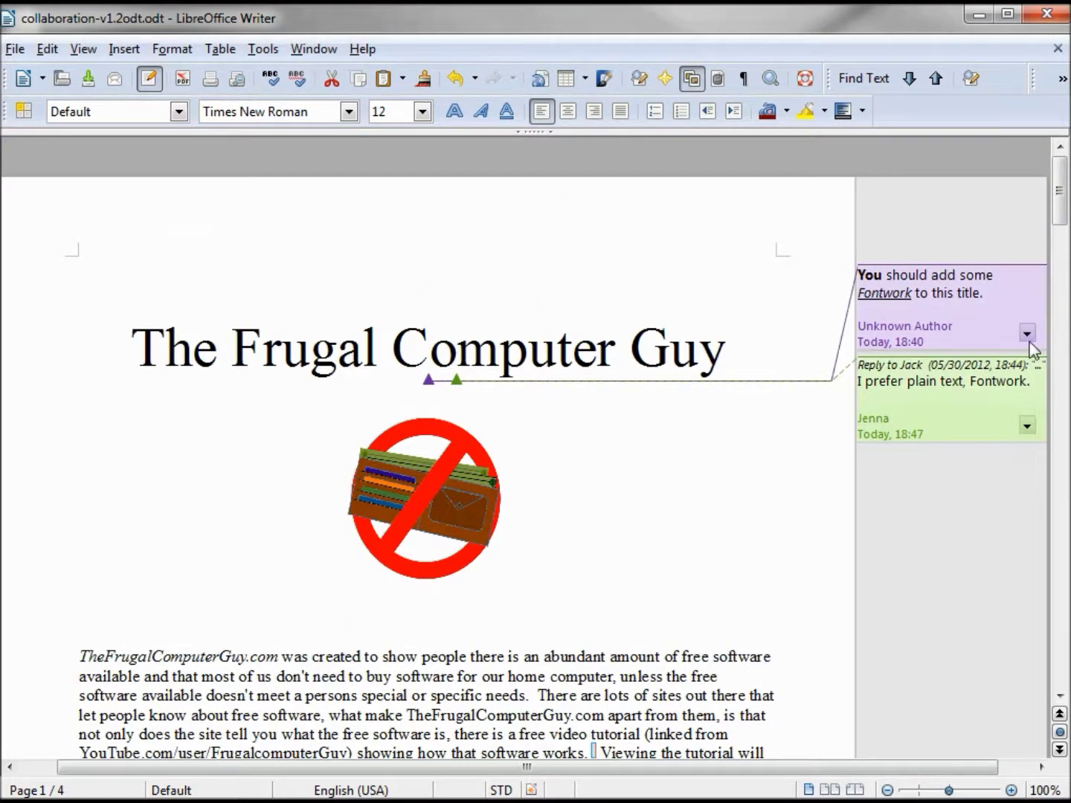
- Delete all comments, then accept the resulting comment deletions in the review dialog
{"action": "left_click", "coordinate": [1027, 335]}
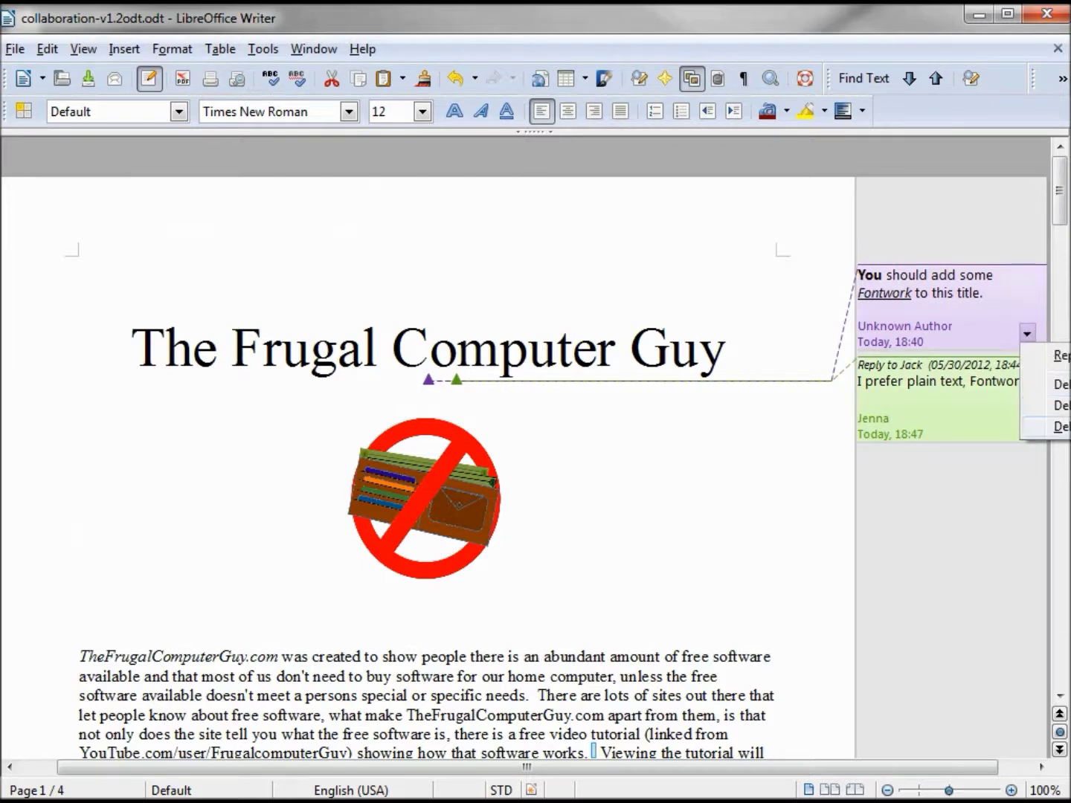
{"action": "left_click", "coordinate": [1060, 426]}
{"action": "left_click", "coordinate": [46, 48]}
{"action": "mouse_move", "coordinate": [96, 331]}
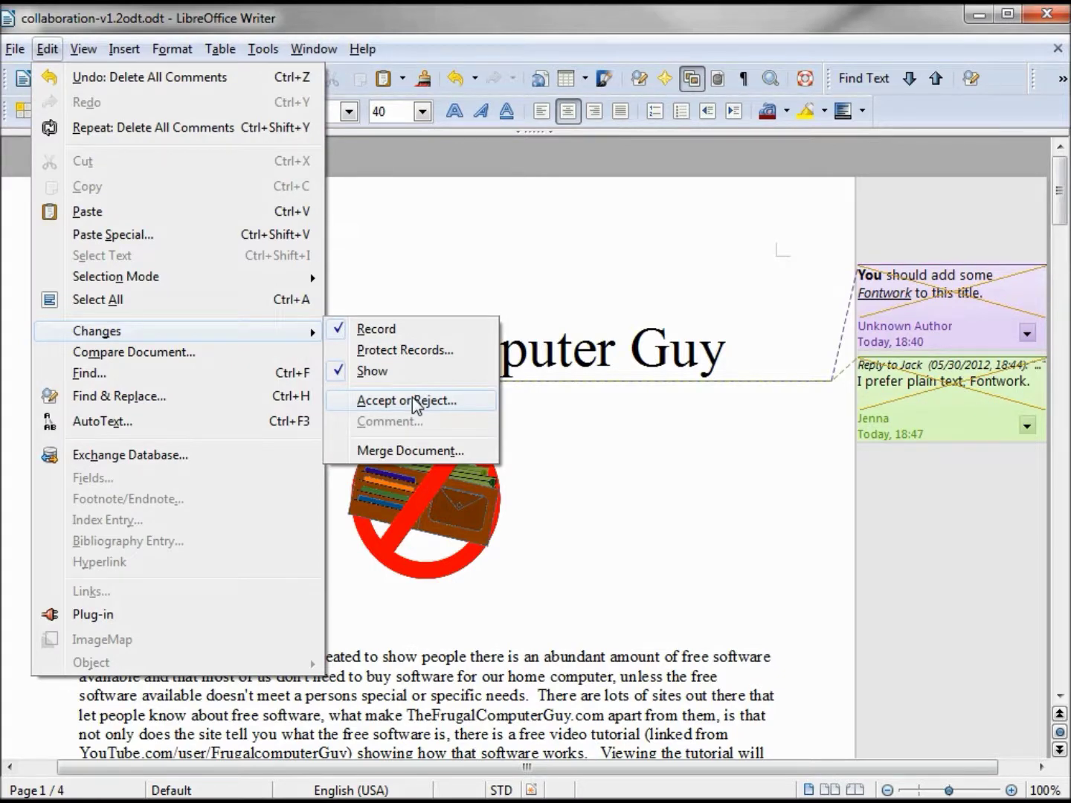
{"action": "left_click", "coordinate": [414, 401]}
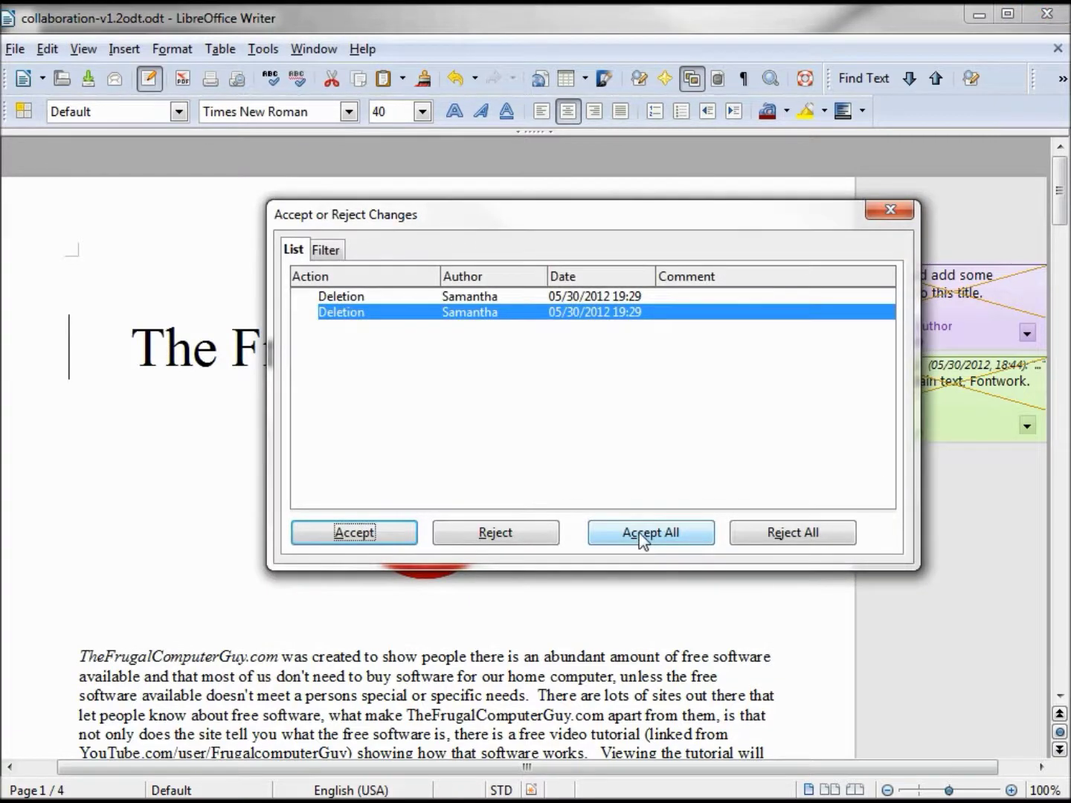
{"action": "left_click", "coordinate": [639, 533]}
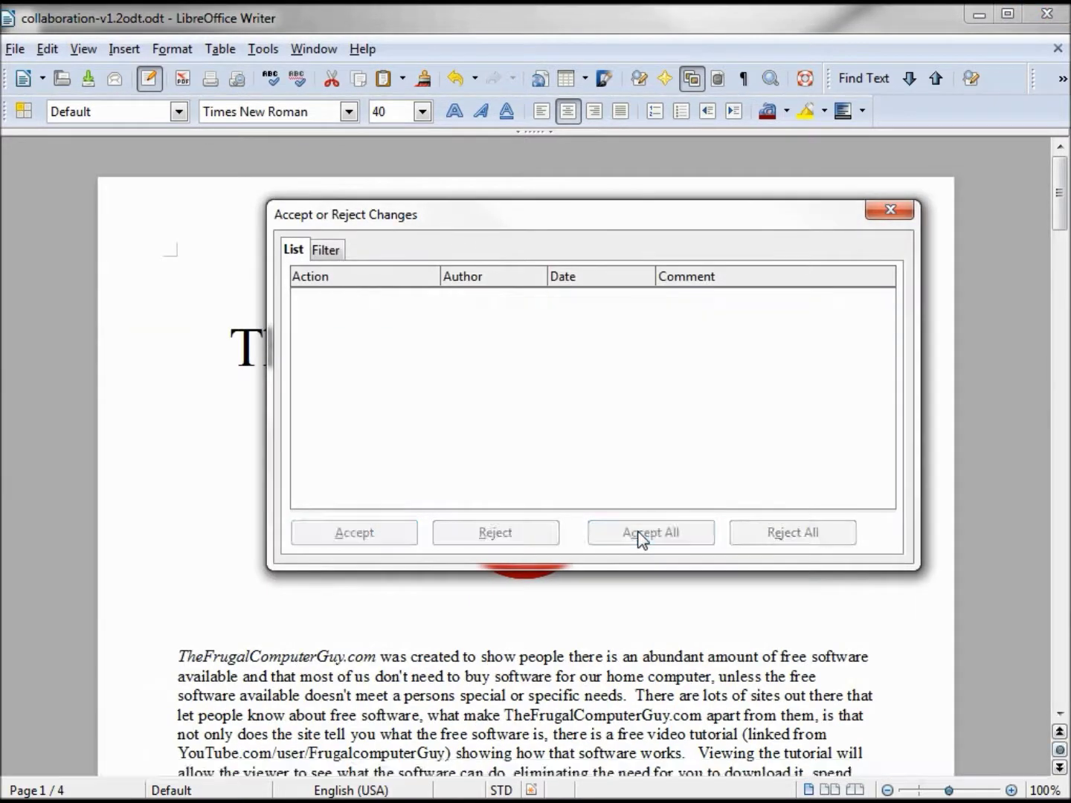
{"action": "left_click", "coordinate": [886, 215]}
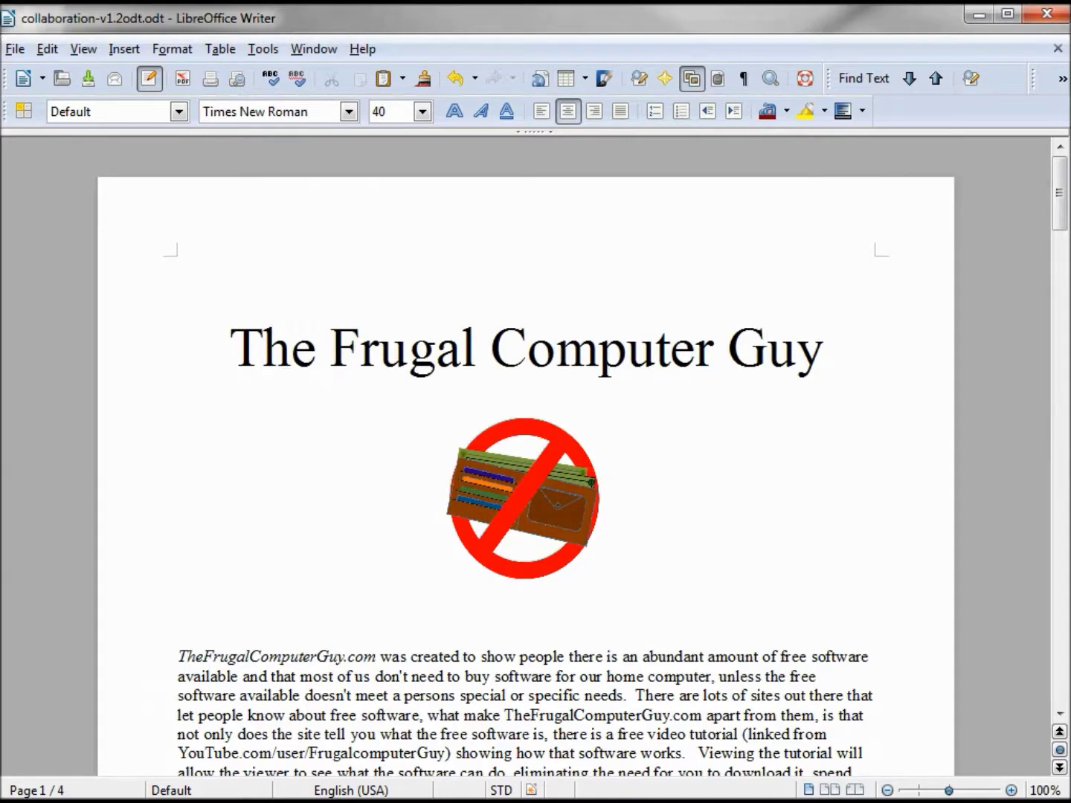
- Save the document as collaboration-v2.0.odt with Save As
{"action": "left_click", "coordinate": [15, 49]}
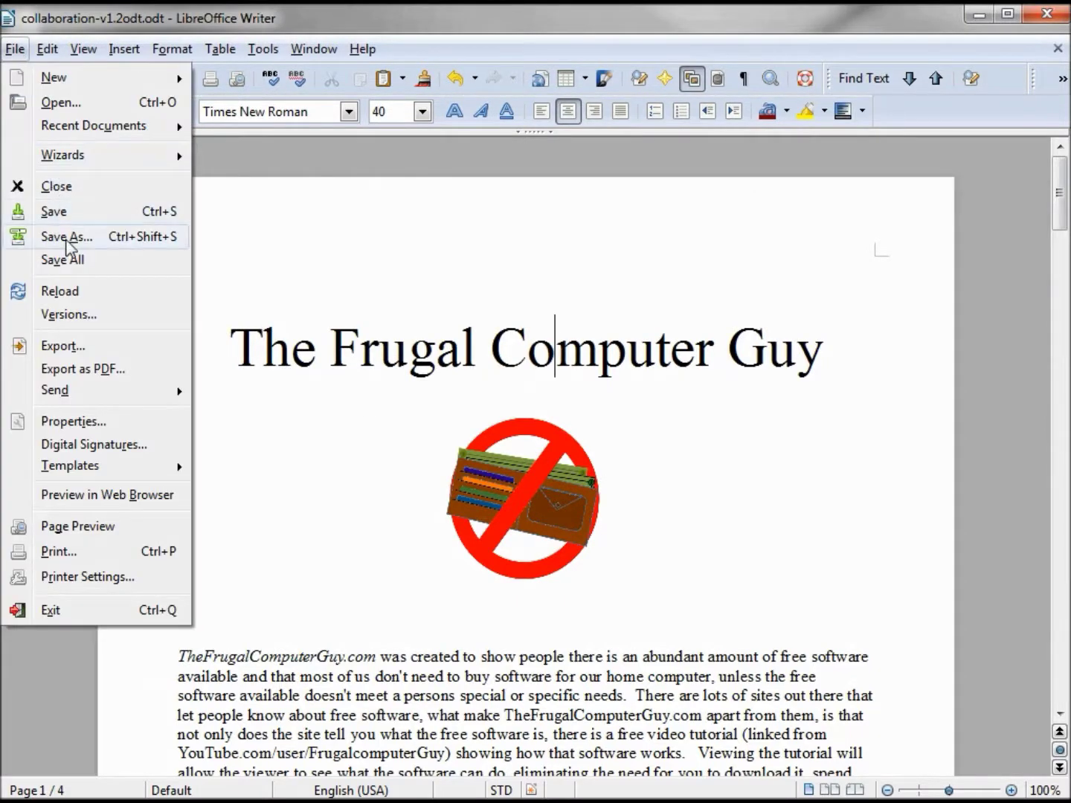
{"action": "left_click", "coordinate": [40, 232]}
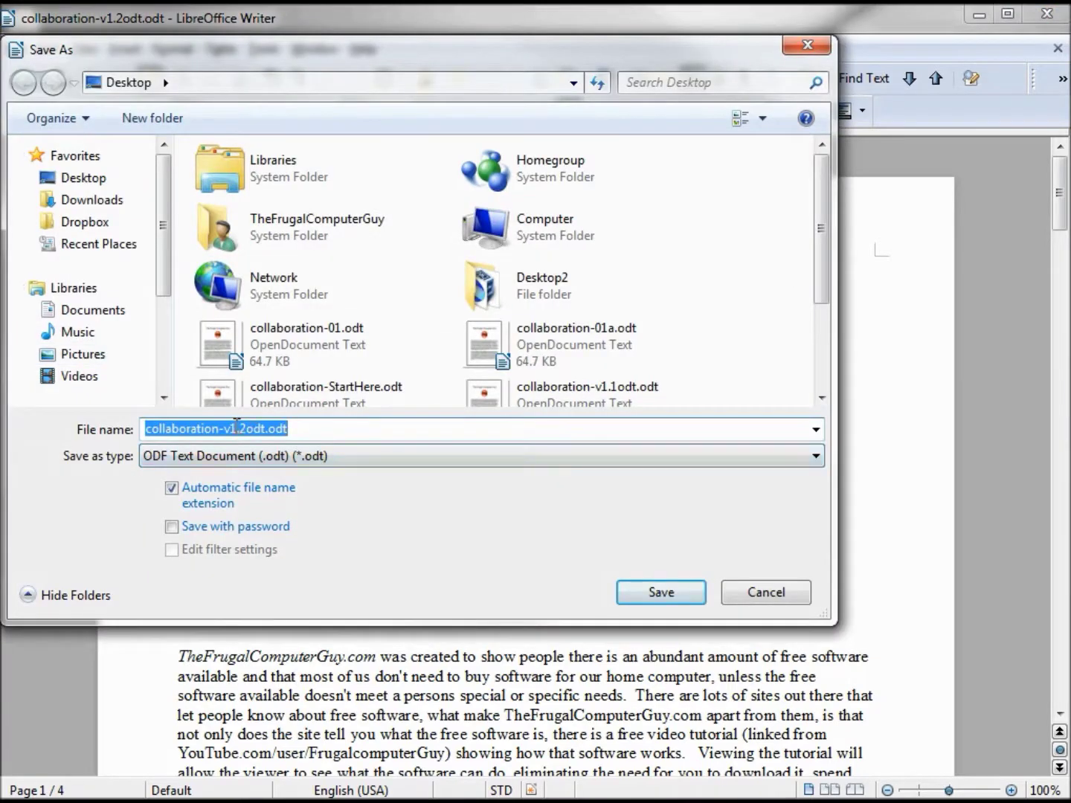
{"action": "left_click", "coordinate": [230, 429]}
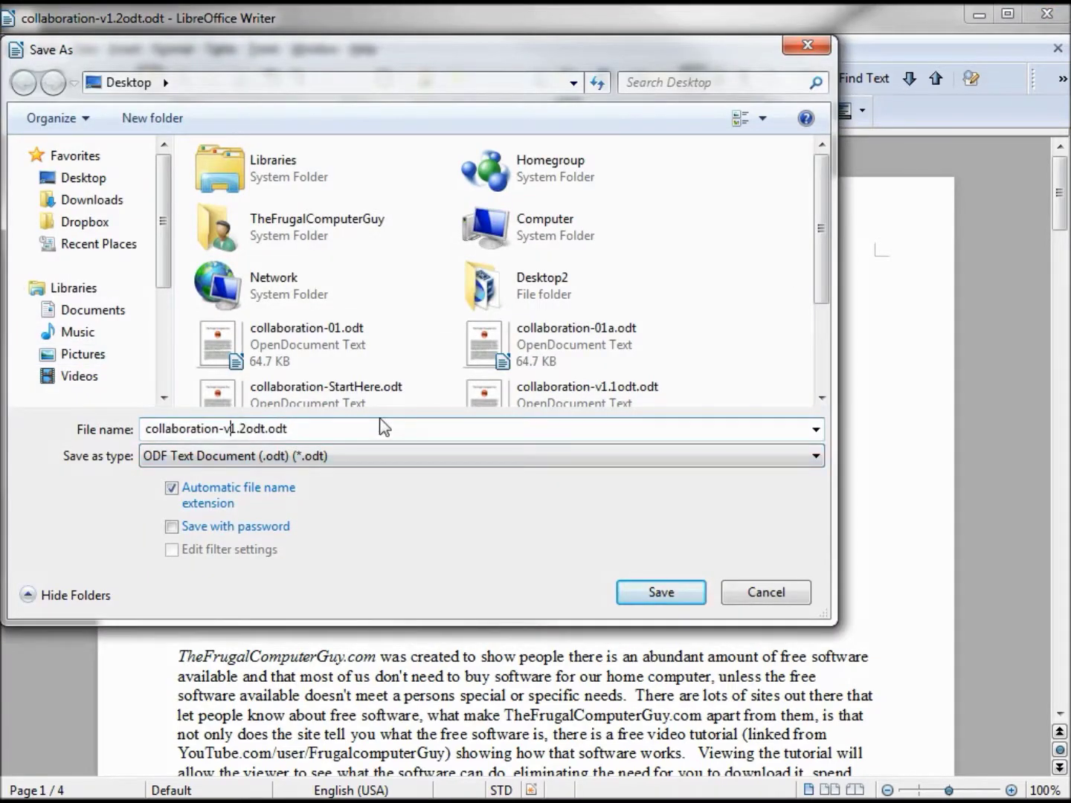
{"action": "key", "text": "Delete"}
{"action": "type", "text": "2"}
{"action": "key", "text": "Right"}
{"action": "key", "text": "Delete"}
{"action": "type", "text": "0"}
{"action": "left_click", "coordinate": [650, 592]}
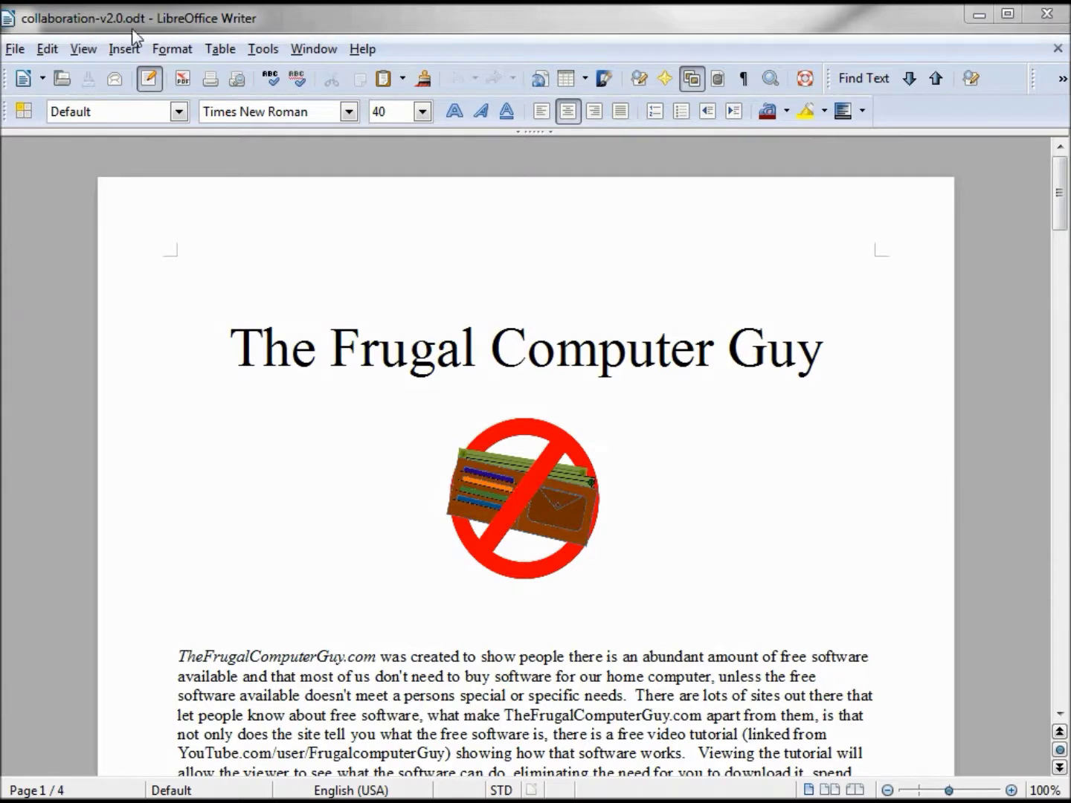
- Compare the document against collaboration-v1.0.odt using Edit > Compare Document
{"action": "left_click", "coordinate": [47, 46]}
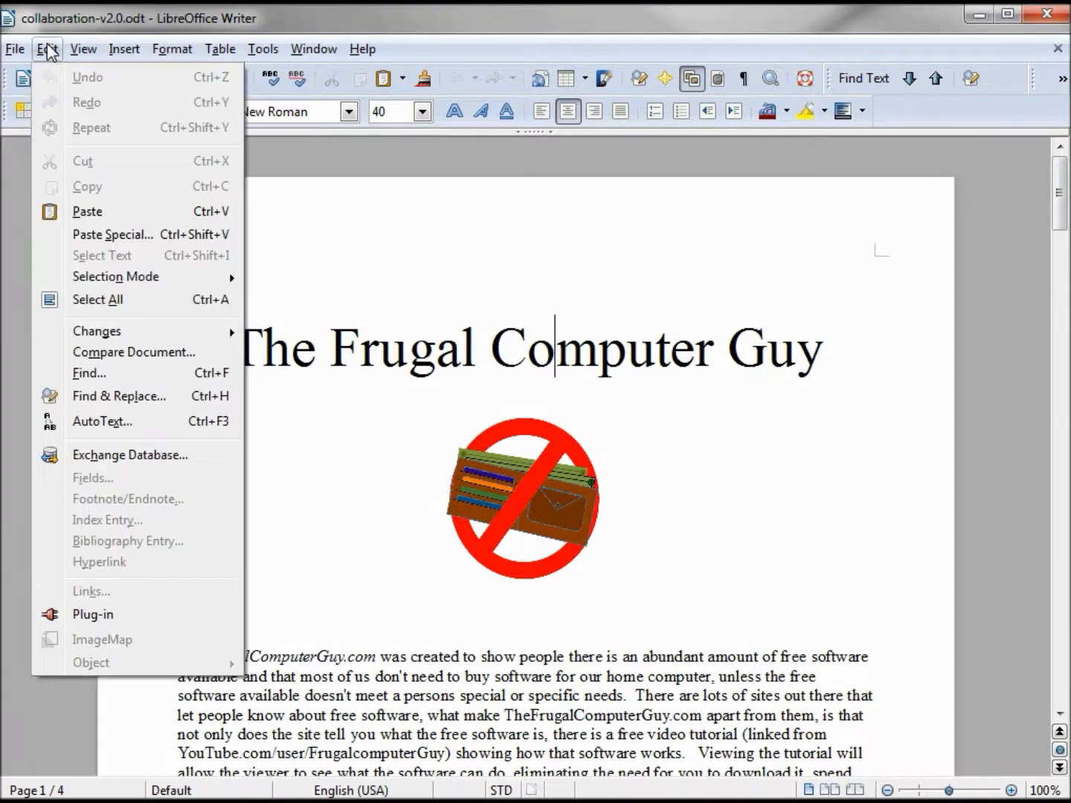
{"action": "left_click", "coordinate": [130, 354]}
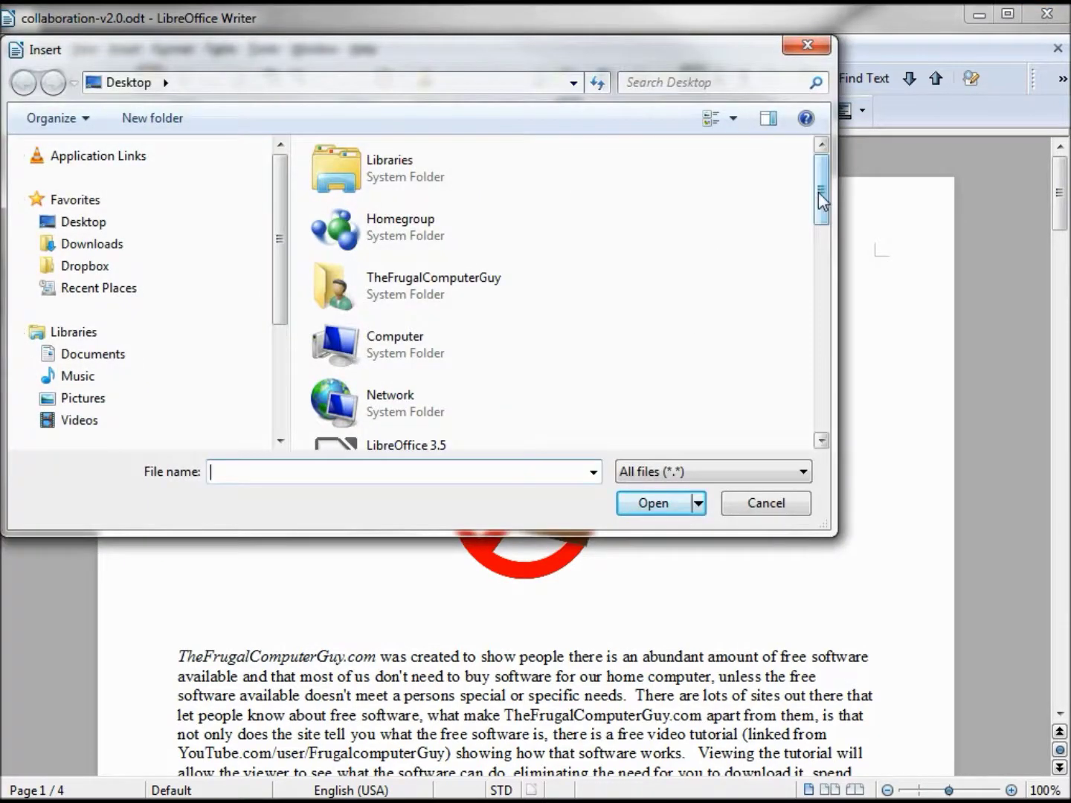
{"action": "left_click_drag", "start_coordinate": [821, 197], "coordinate": [824, 290]}
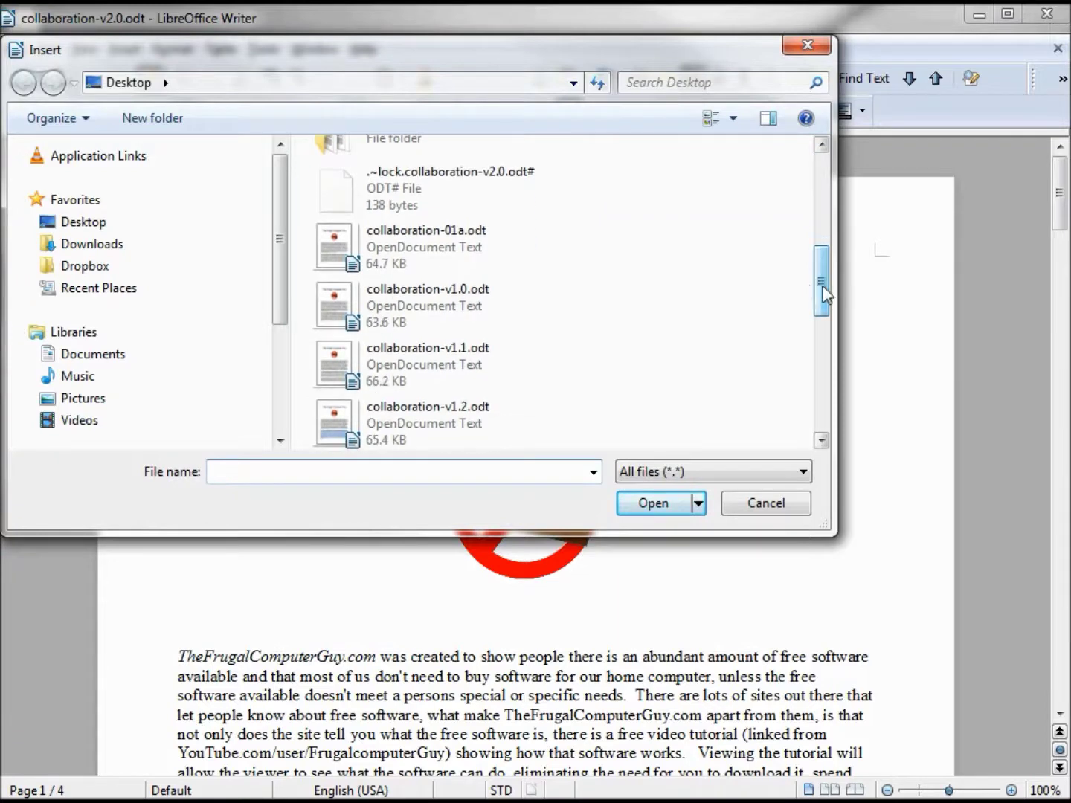
{"action": "left_click", "coordinate": [445, 307]}
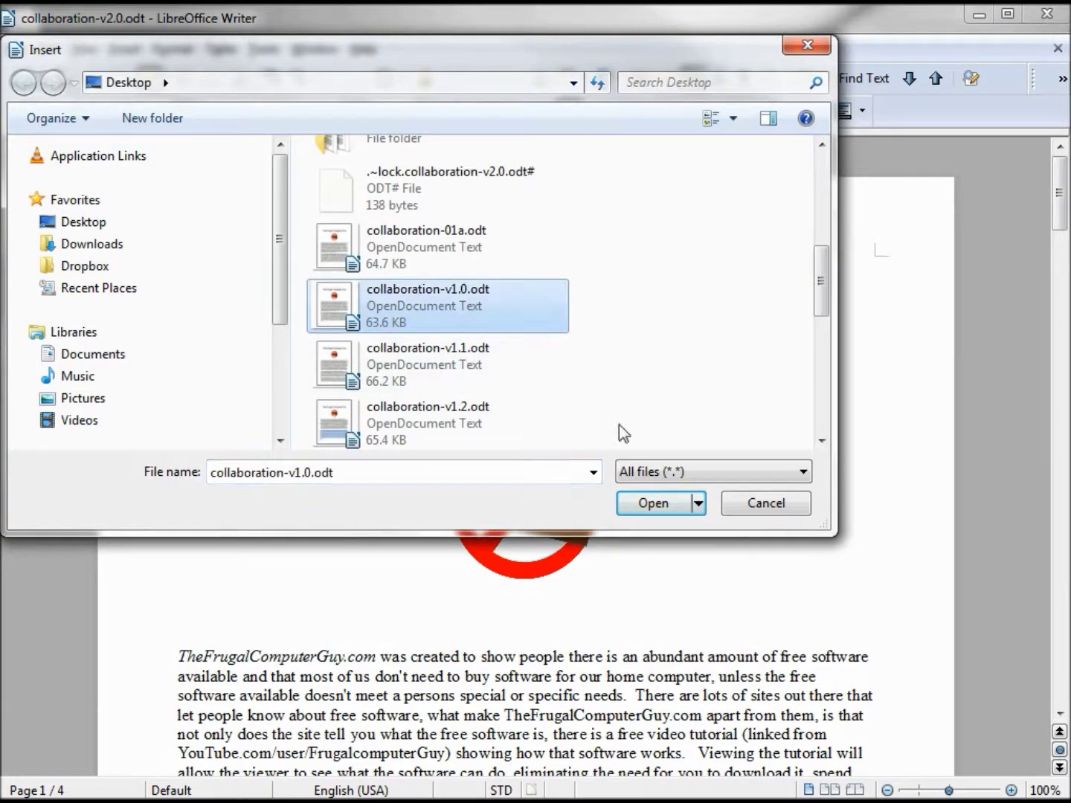
{"action": "left_click", "coordinate": [656, 509]}
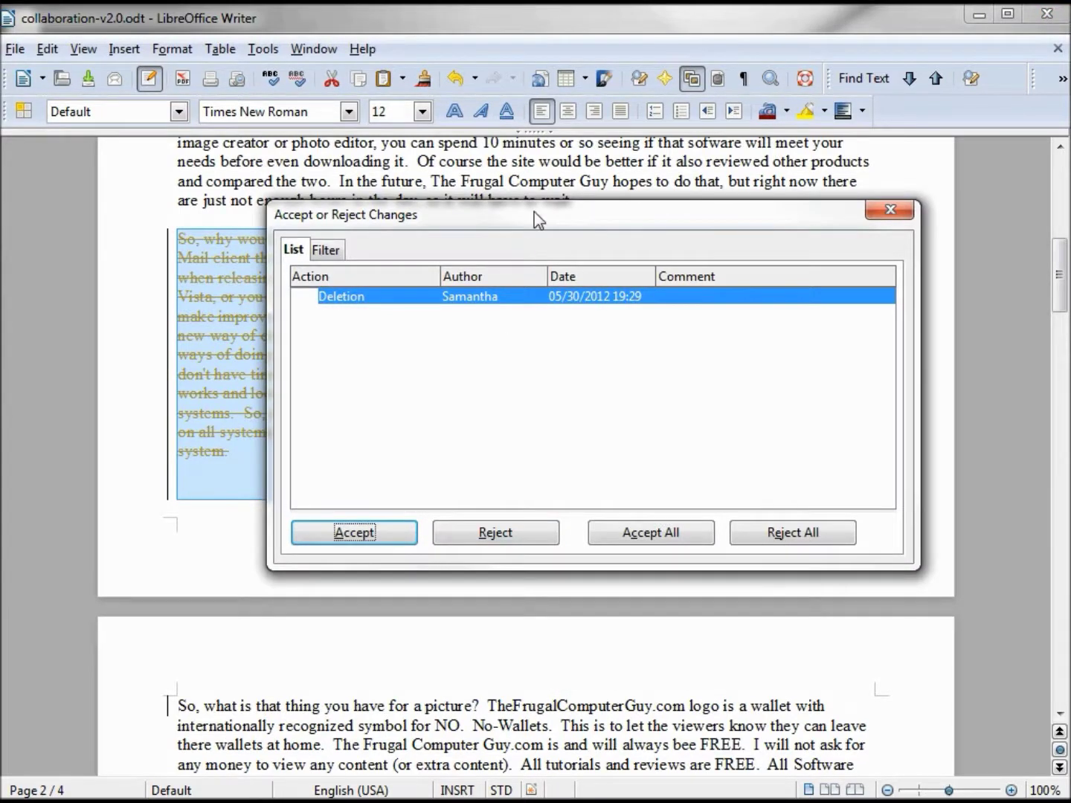
- Move the review dialog aside, close it with changes undecided, and scroll through the document
{"action": "left_click_drag", "start_coordinate": [537, 218], "coordinate": [616, 418]}
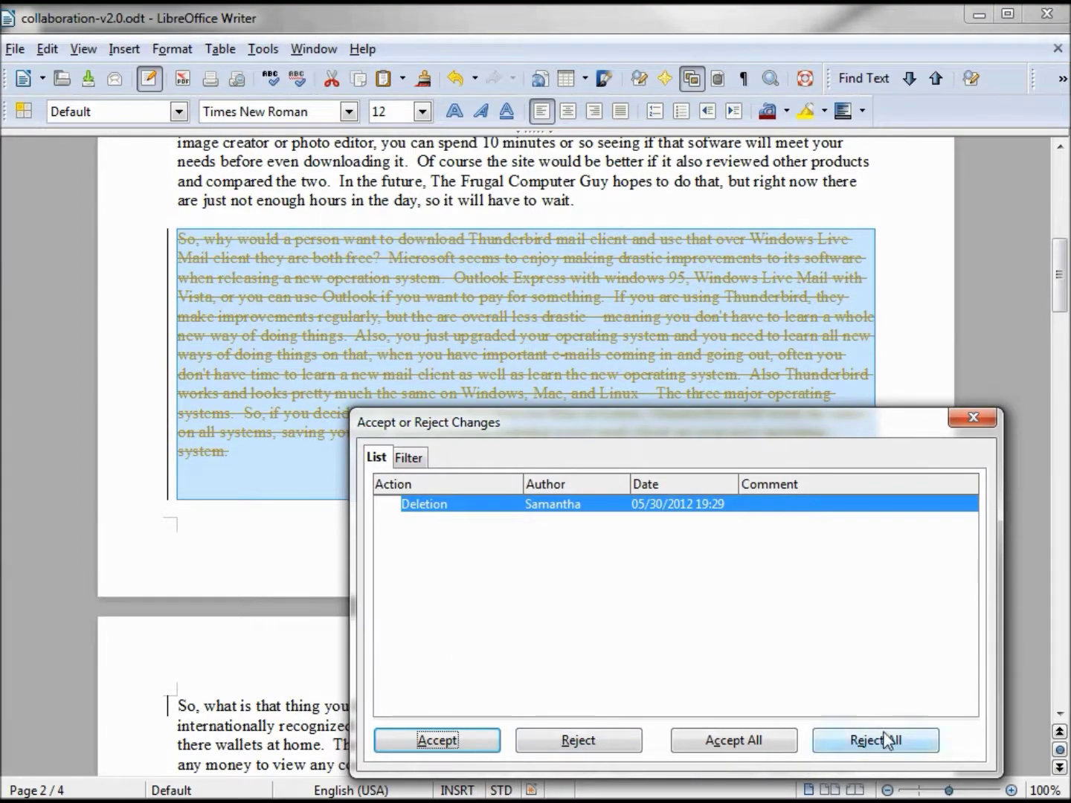
{"action": "left_click", "coordinate": [971, 418]}
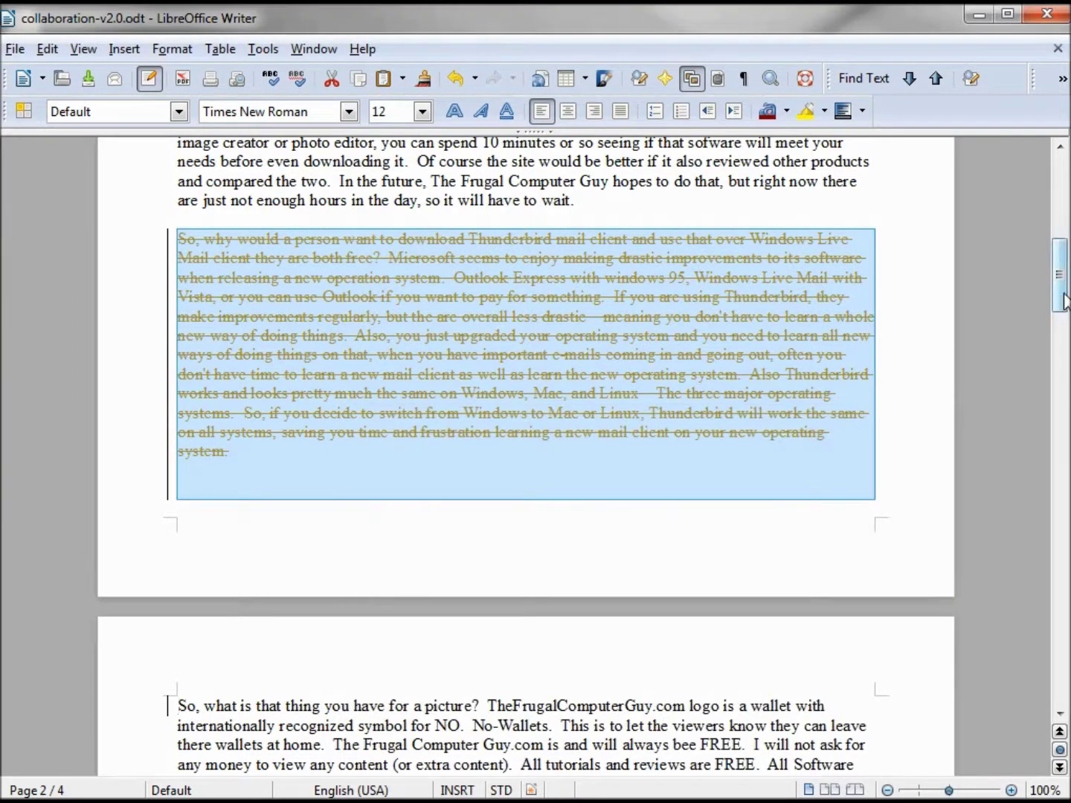
{"action": "scroll", "coordinate": [375, 265], "scroll_direction": "up", "scroll_amount": 5}
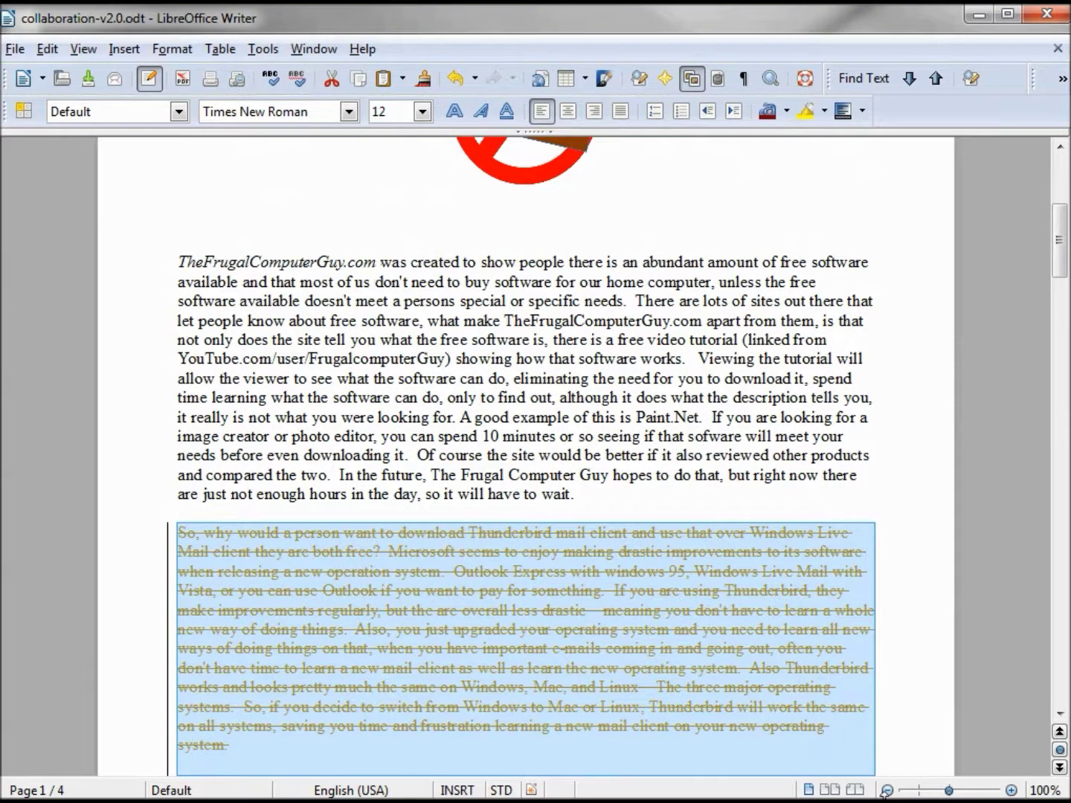
{"action": "scroll", "coordinate": [869, 760], "scroll_direction": "down", "scroll_amount": 1}
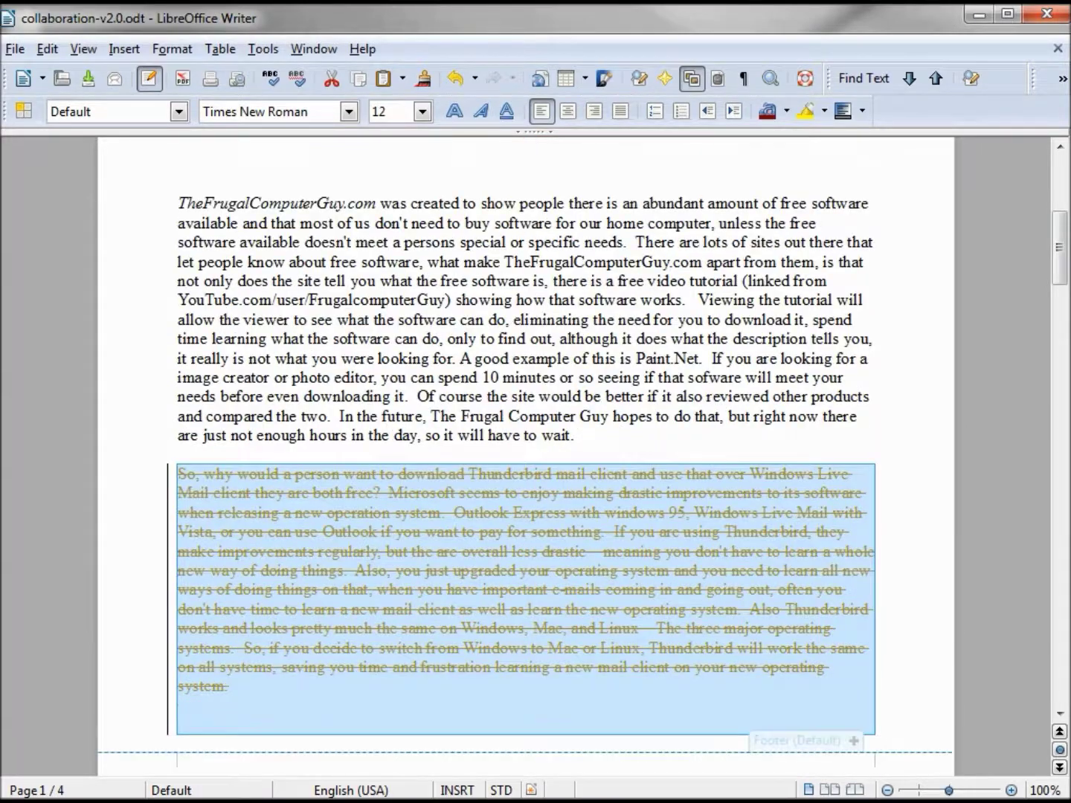